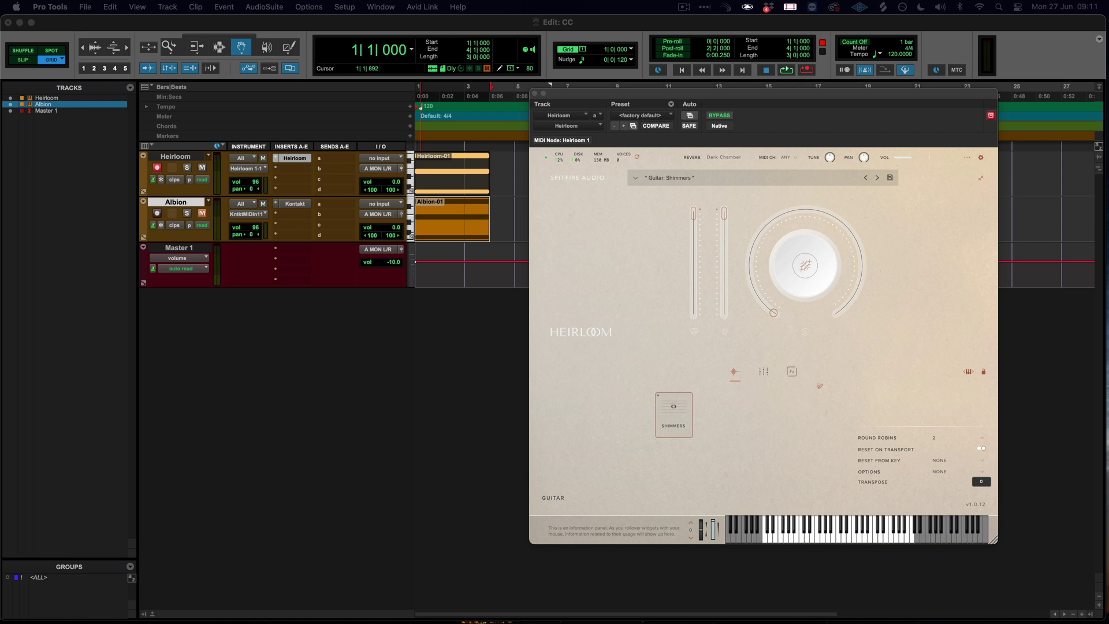
Show the mod wheel (1) controller lane on the Heirloom track
left_click(144, 159)
mouse_move(173, 171)
mouse_move(242, 283)
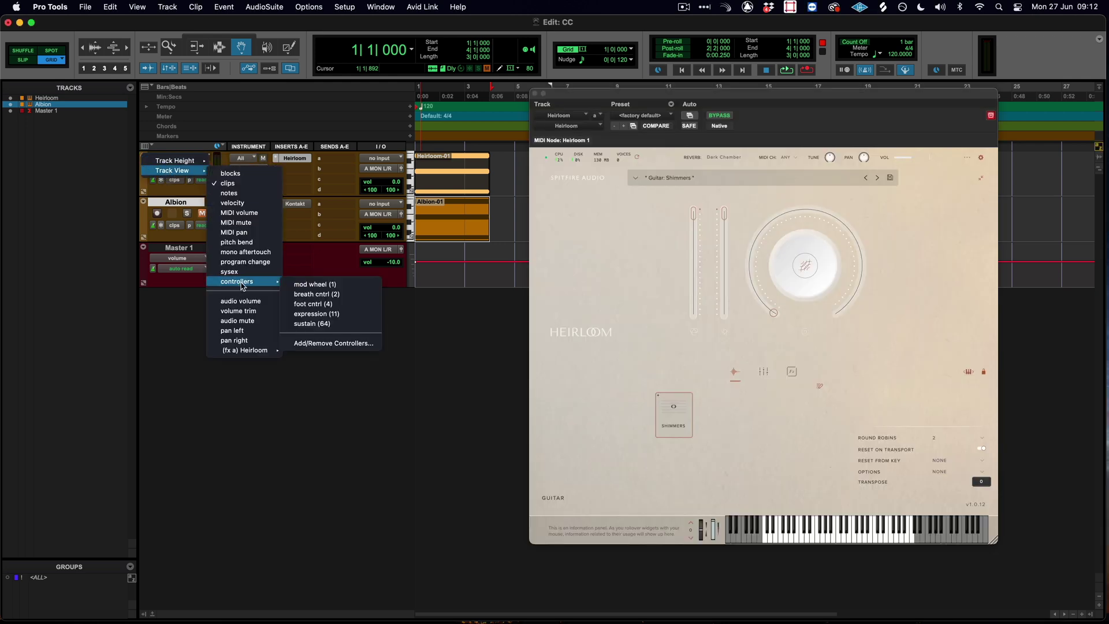
left_click(315, 284)
Pencil a rising bottom-to-top mod wheel ramp at the track start, then play it back
left_click(288, 47)
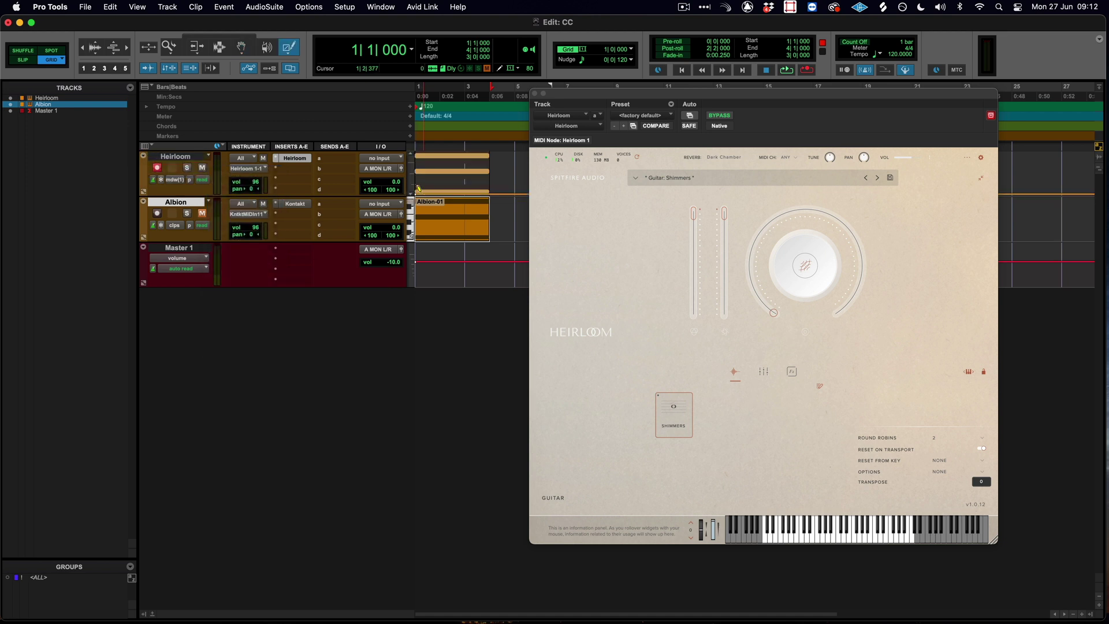
left_click_drag(412, 189, 429, 155)
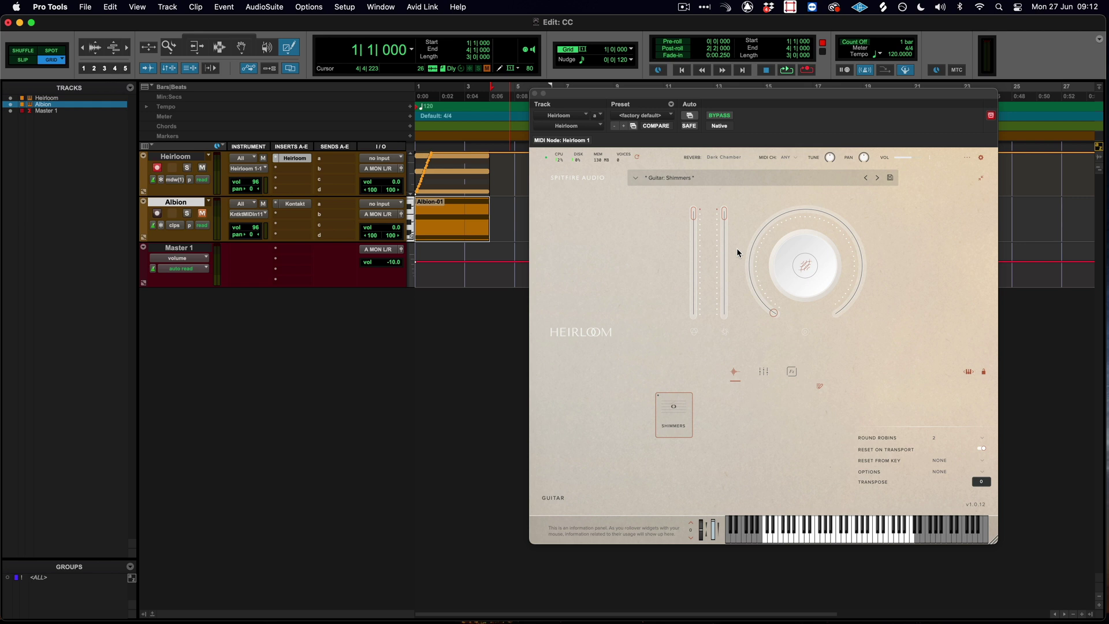
key("space")
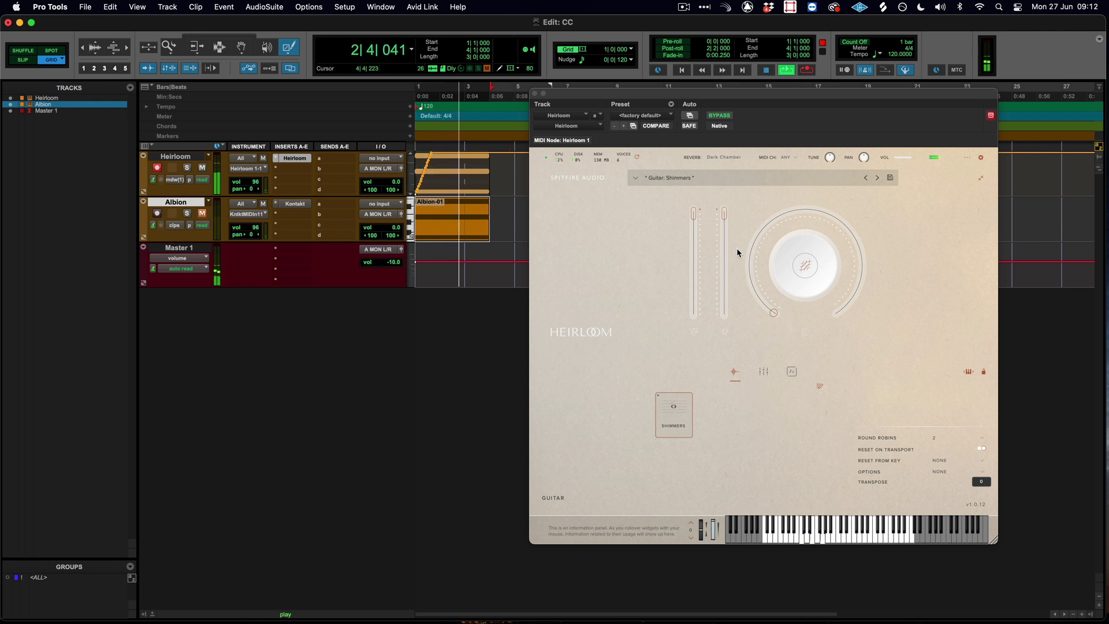
key("space")
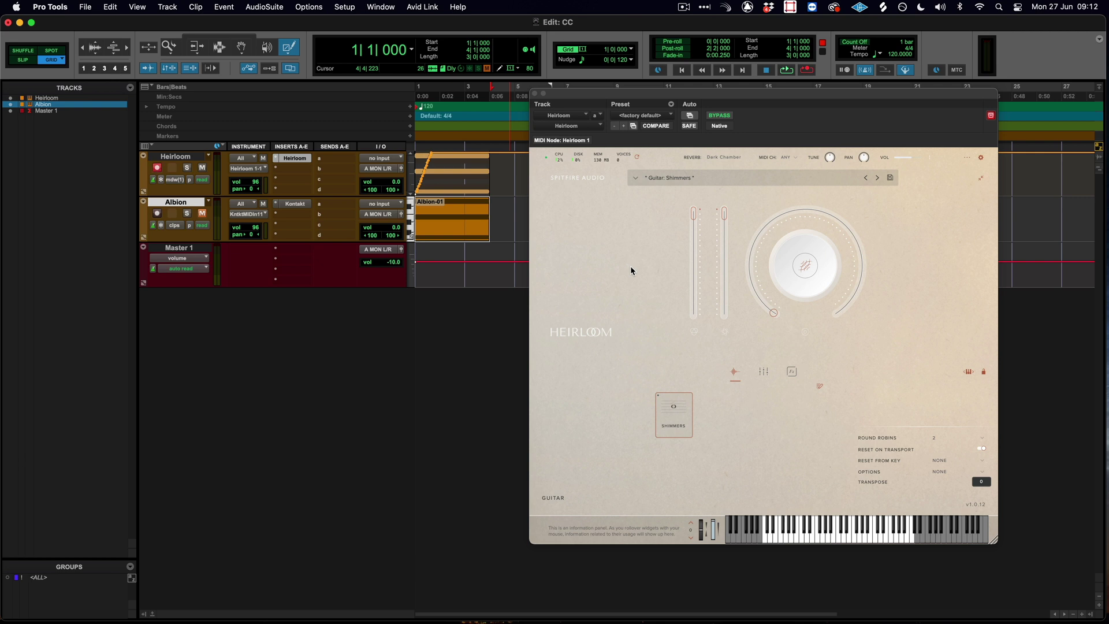
Record a second Heirloom mod wheel curve from bar 5 that dips low, then climbs gradually
left_click_drag(578, 93, 683, 85)
left_click(508, 124)
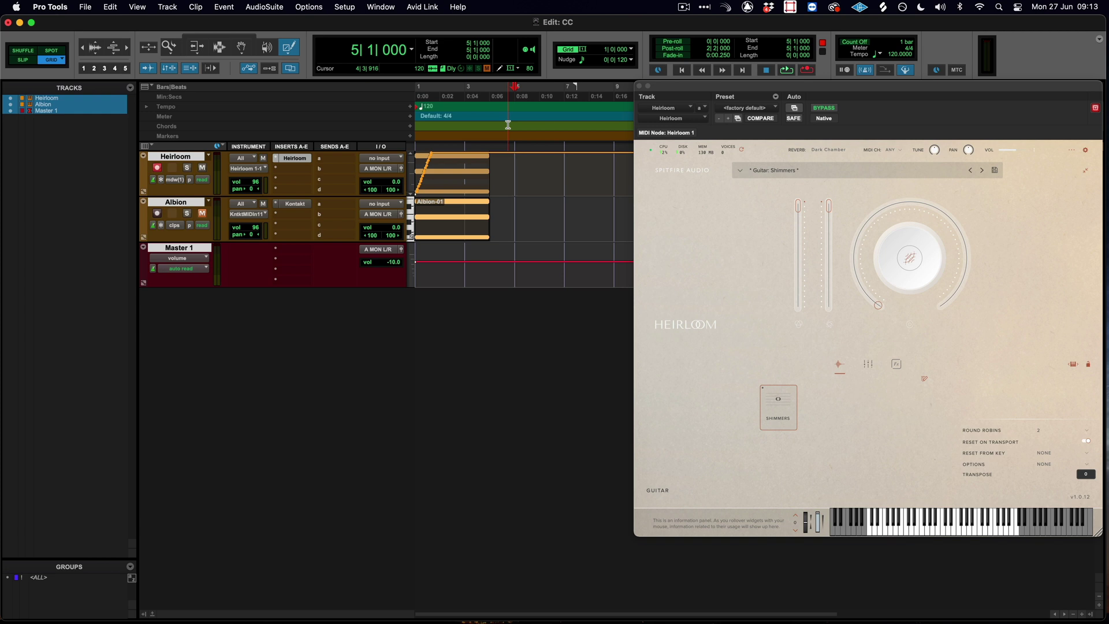
key("space")
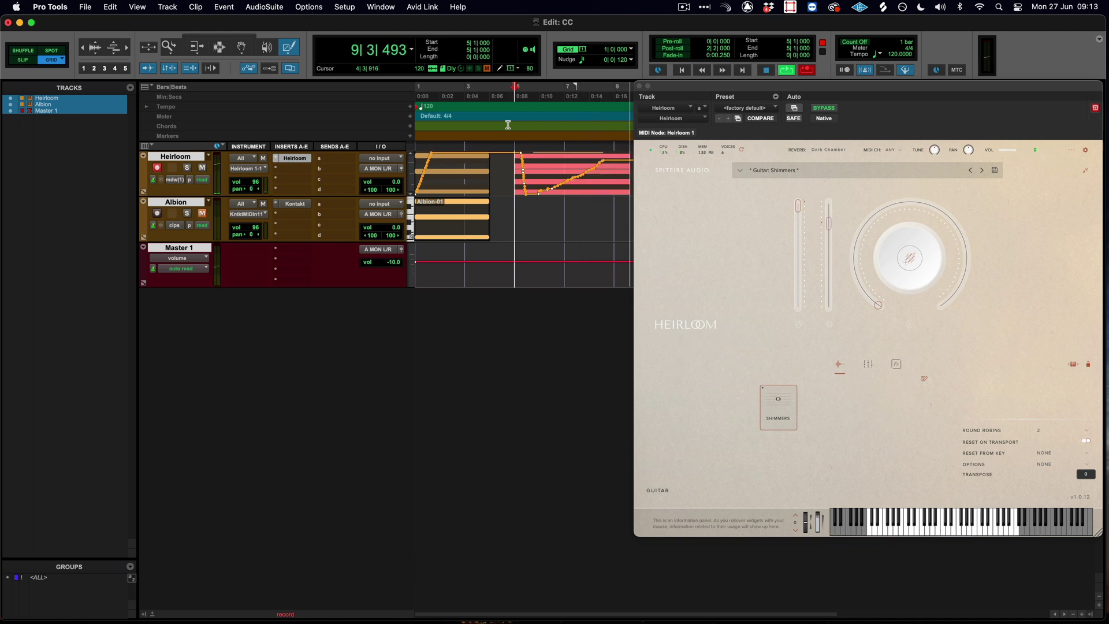
key("space")
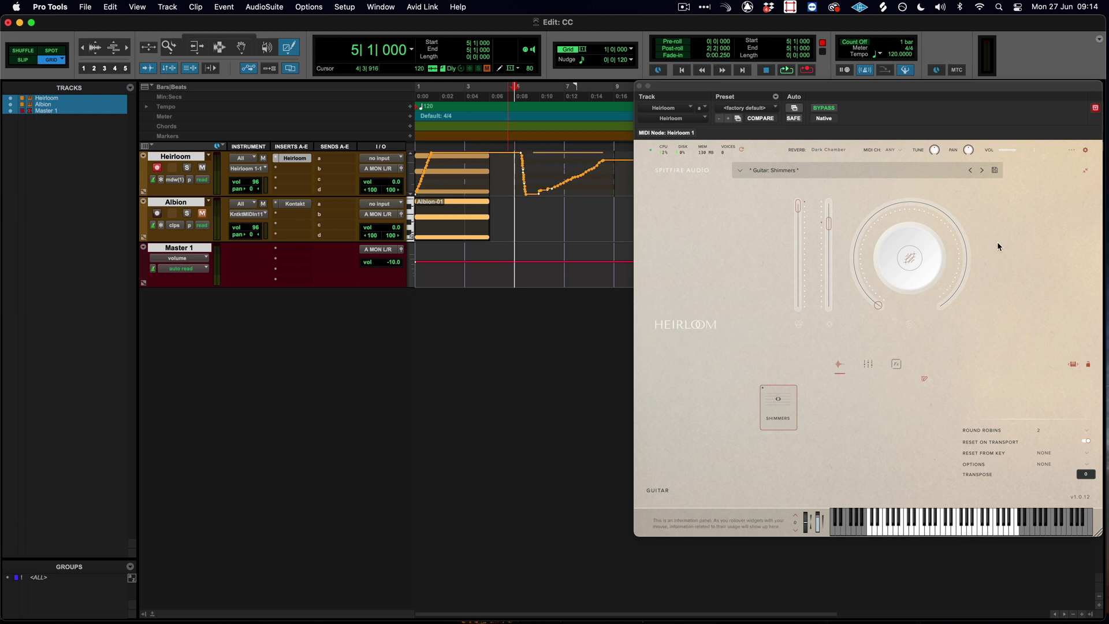
Inspect the MIDI CC assignments of Heirloom's expression slider, dynamics slider and dial
right_click(798, 210)
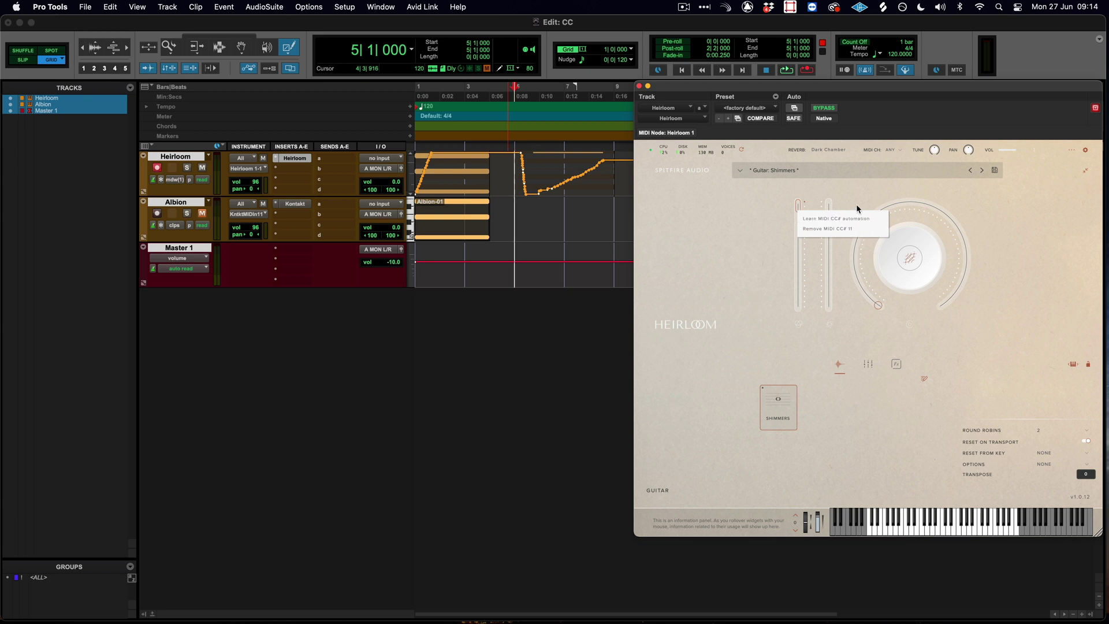
left_click(835, 228)
right_click(828, 228)
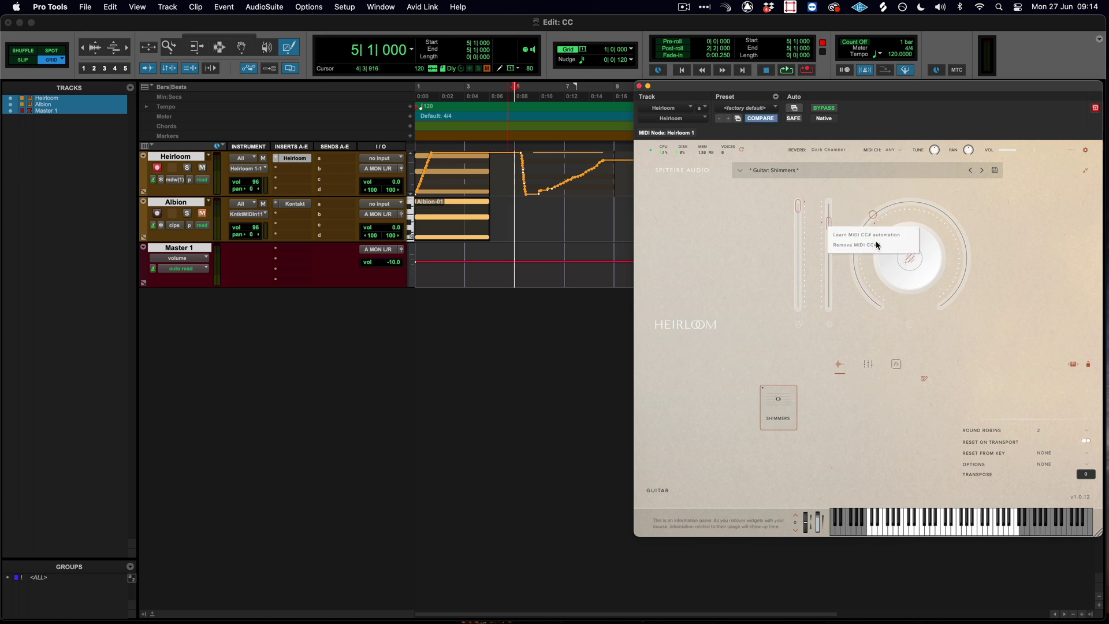
left_click(878, 206)
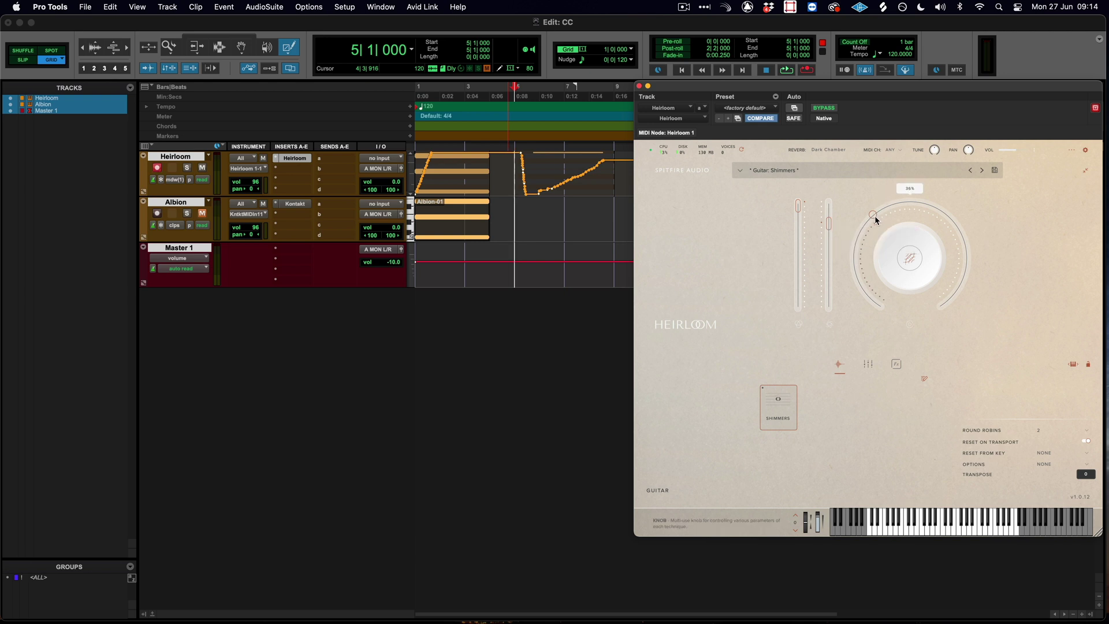
right_click(874, 216)
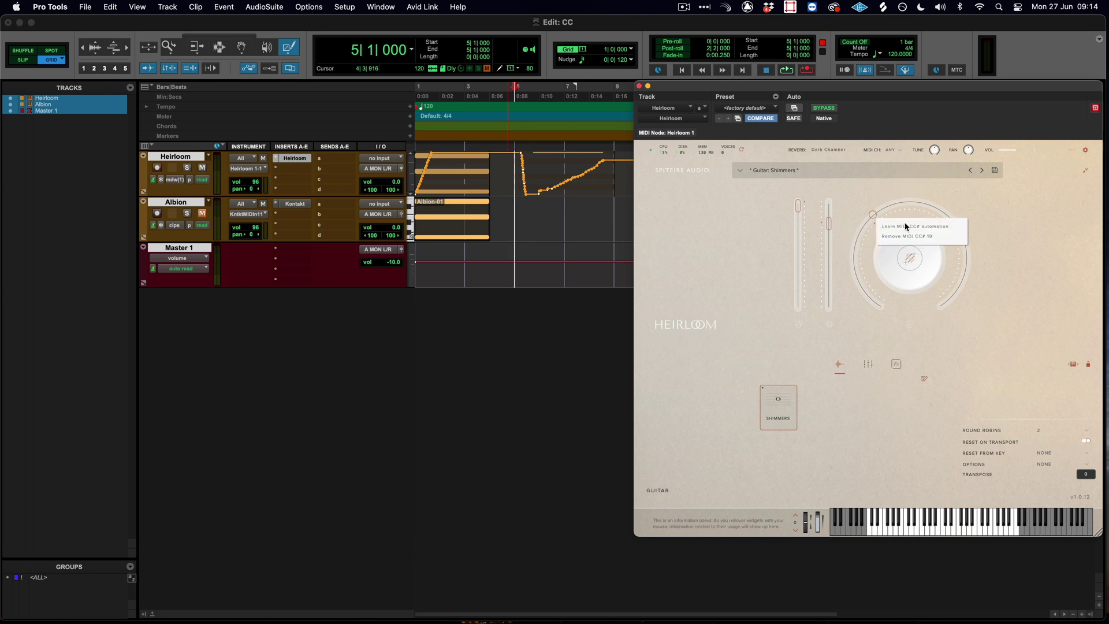
left_click(913, 272)
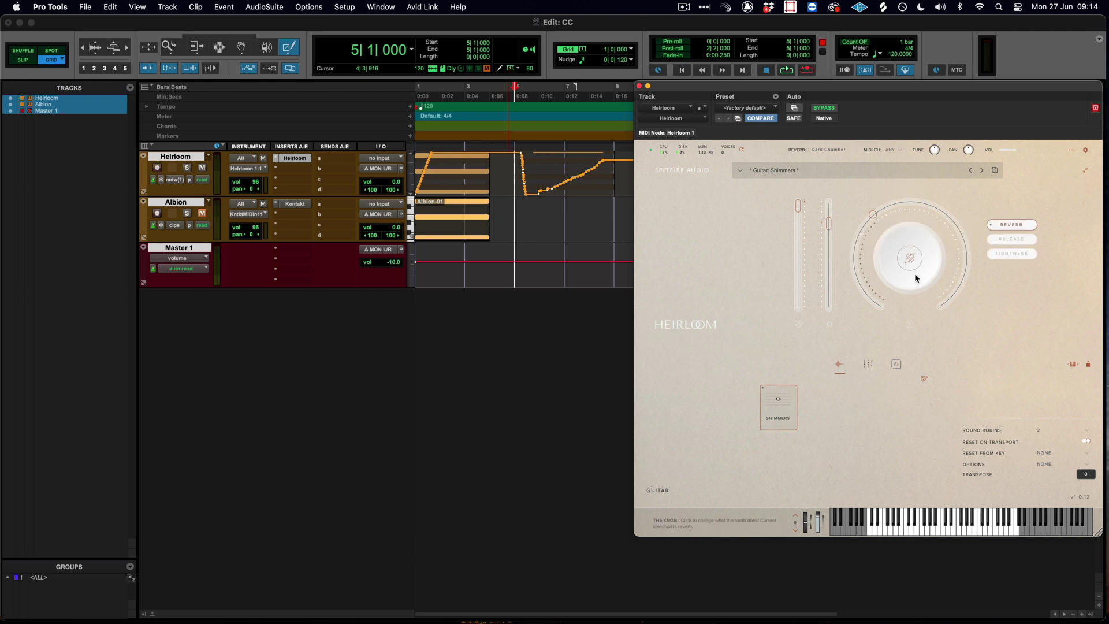
right_click(912, 200)
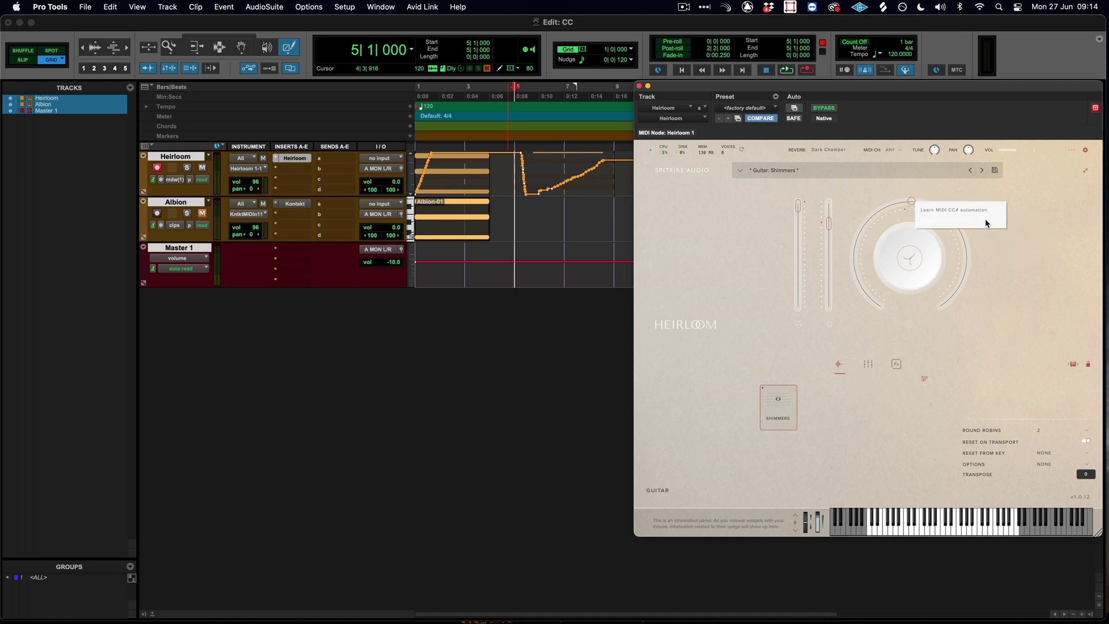
left_click(716, 238)
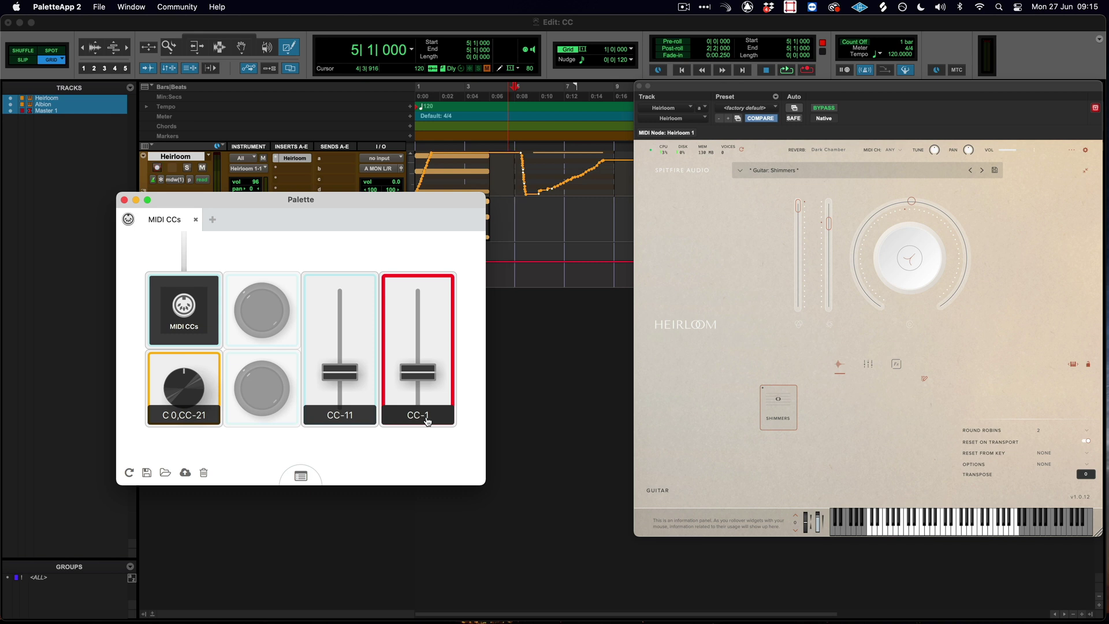
Change the red CC-1 slider module's Continuous Control to CC 43
left_click(428, 421)
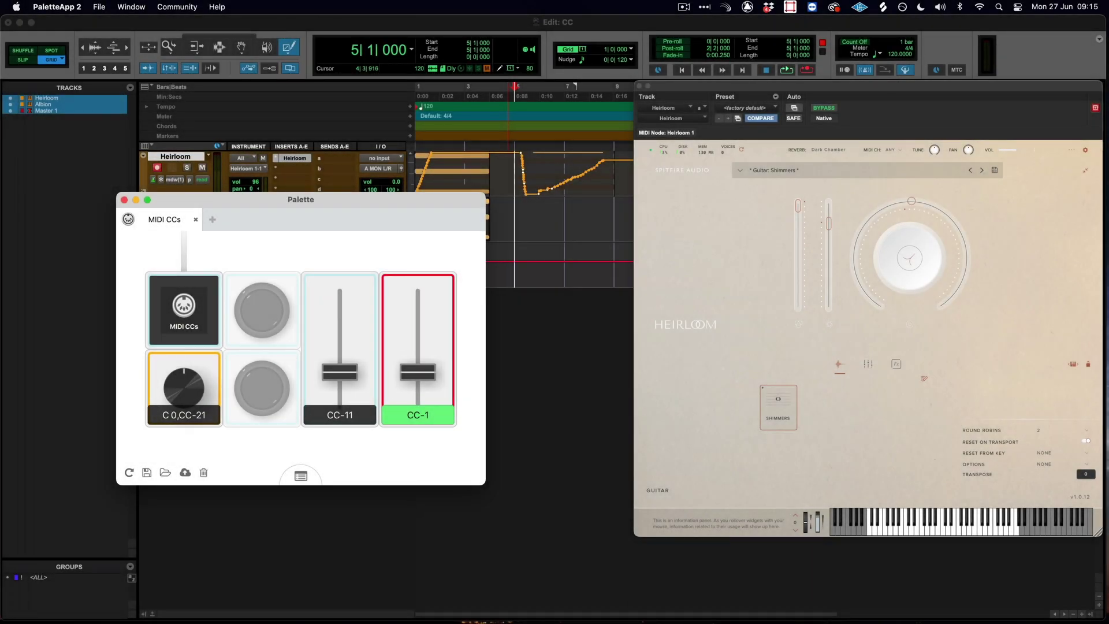
left_click(417, 414)
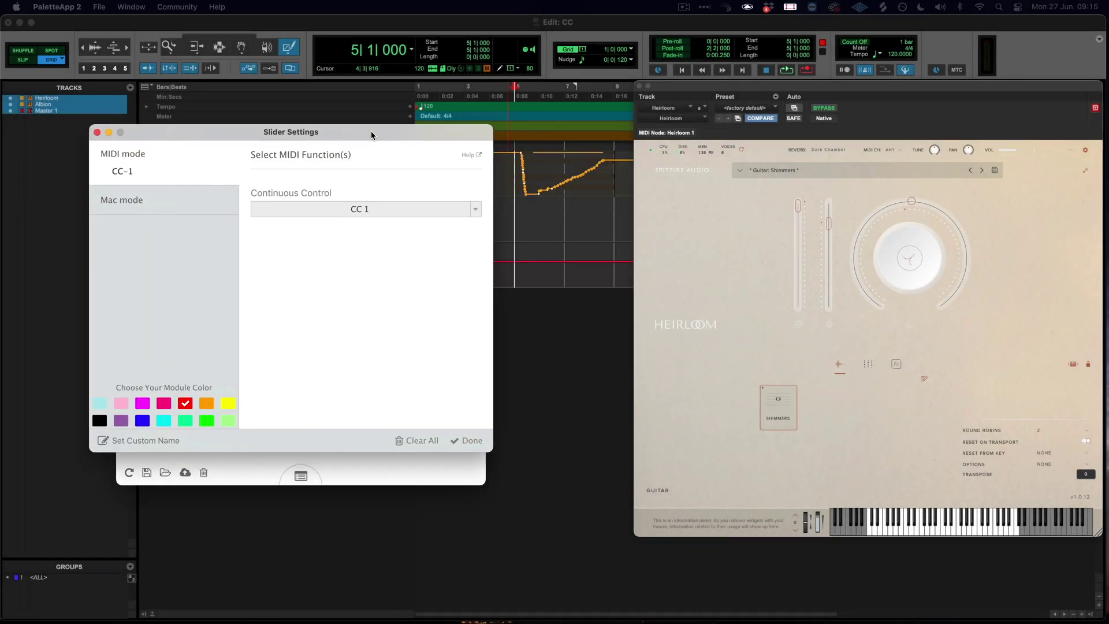
left_click(381, 210)
scroll(349, 307, "down", 10)
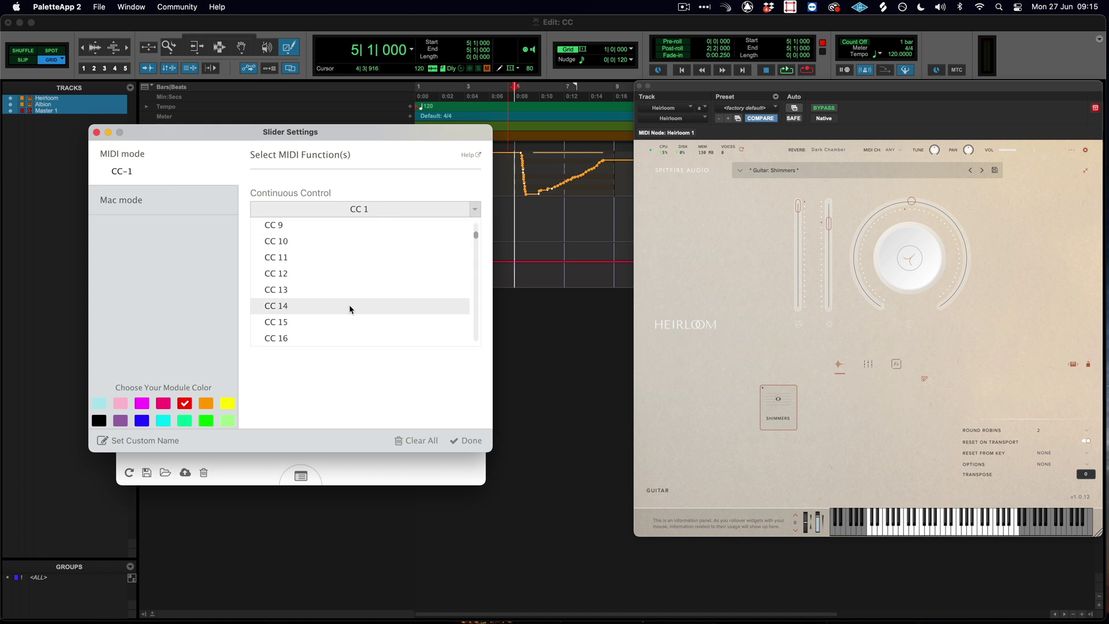
scroll(350, 309, "down", 3)
left_click(350, 307)
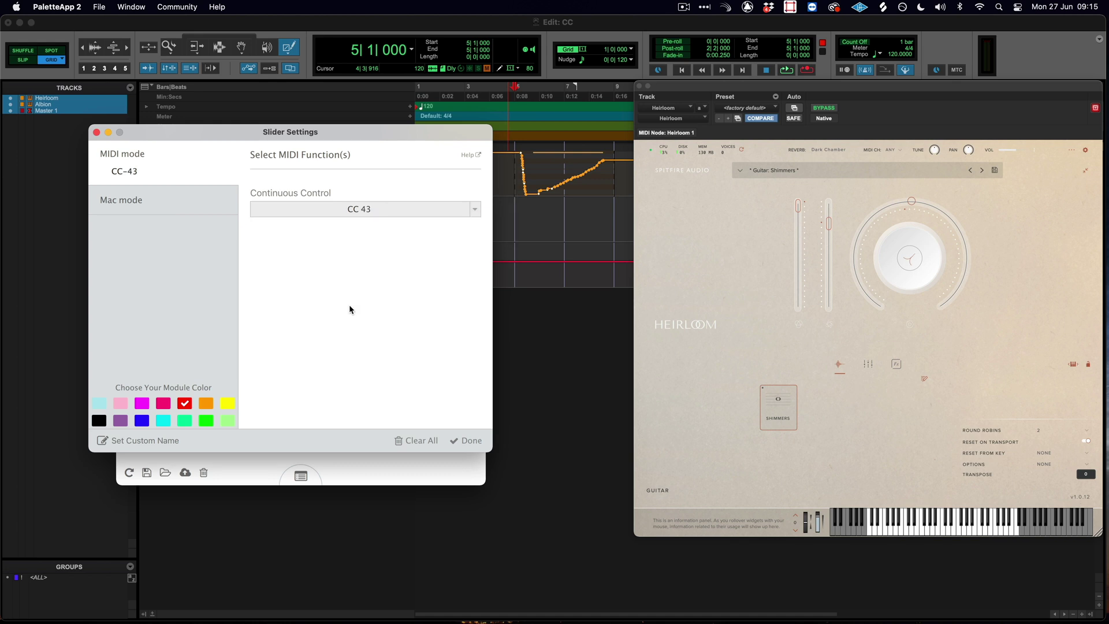
left_click(469, 440)
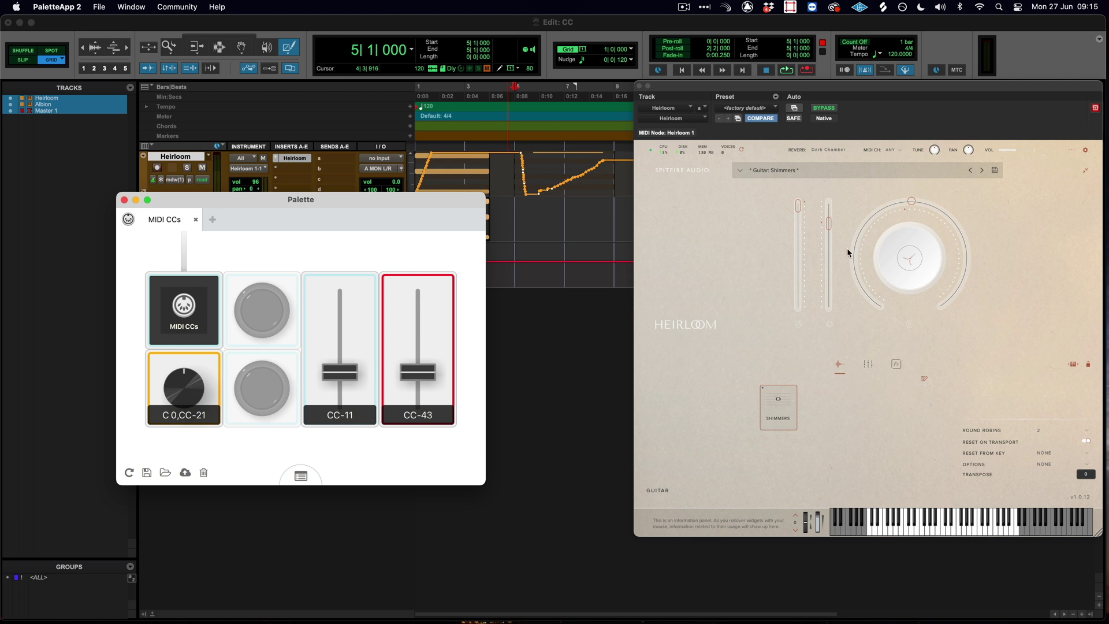
MIDI-learn CC 43 onto Heirloom's second slider and record-arm the Albion track
right_click(828, 222)
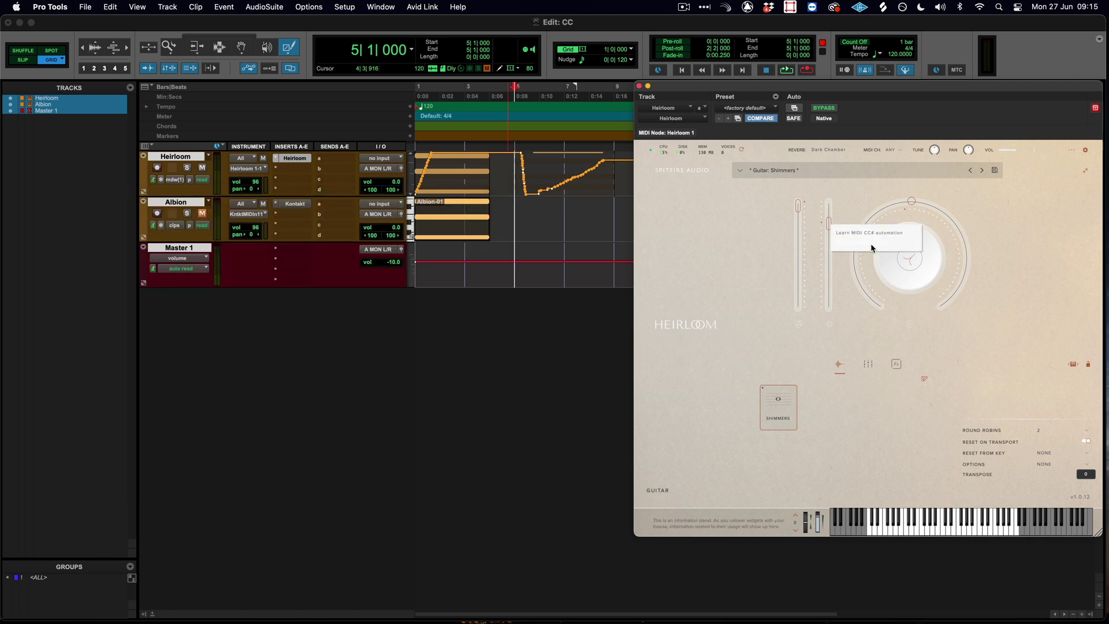
left_click(871, 244)
right_click(827, 223)
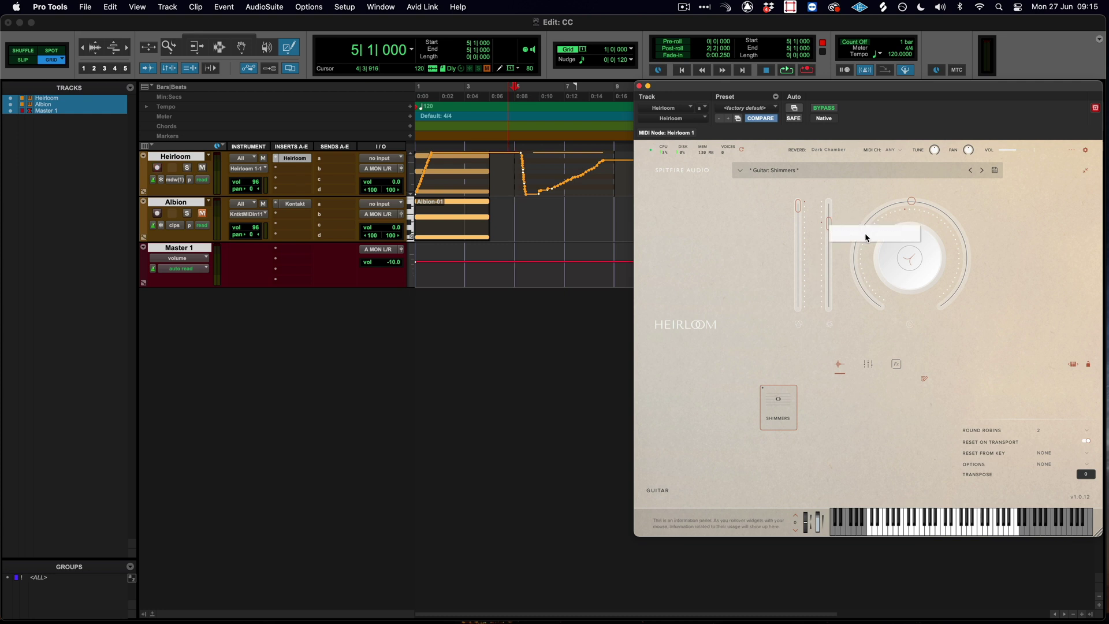
left_click(864, 234)
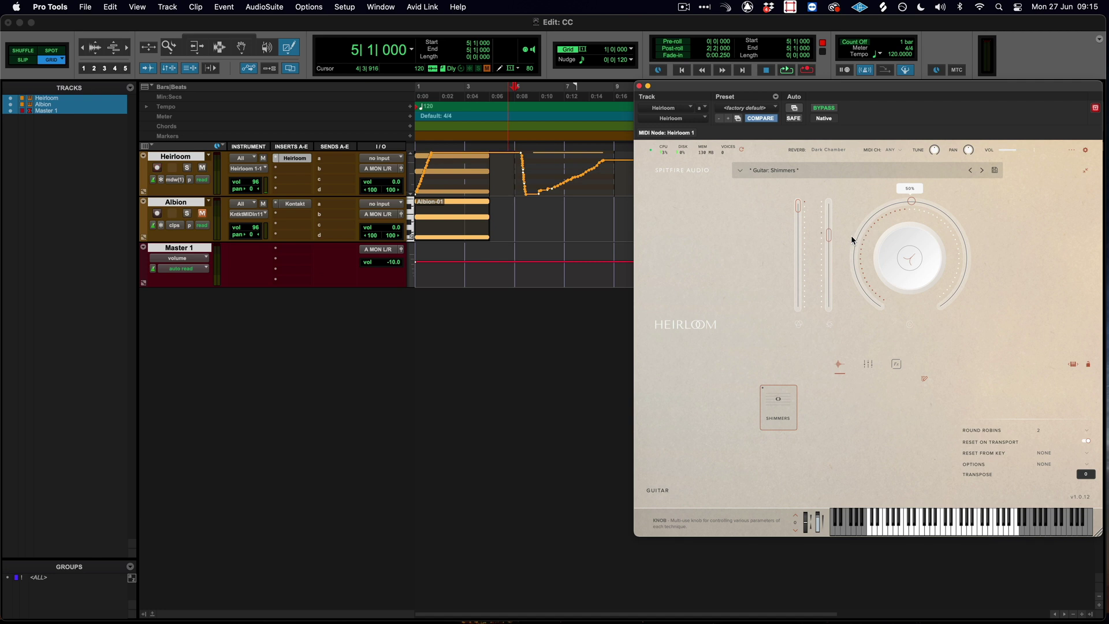
right_click(829, 234)
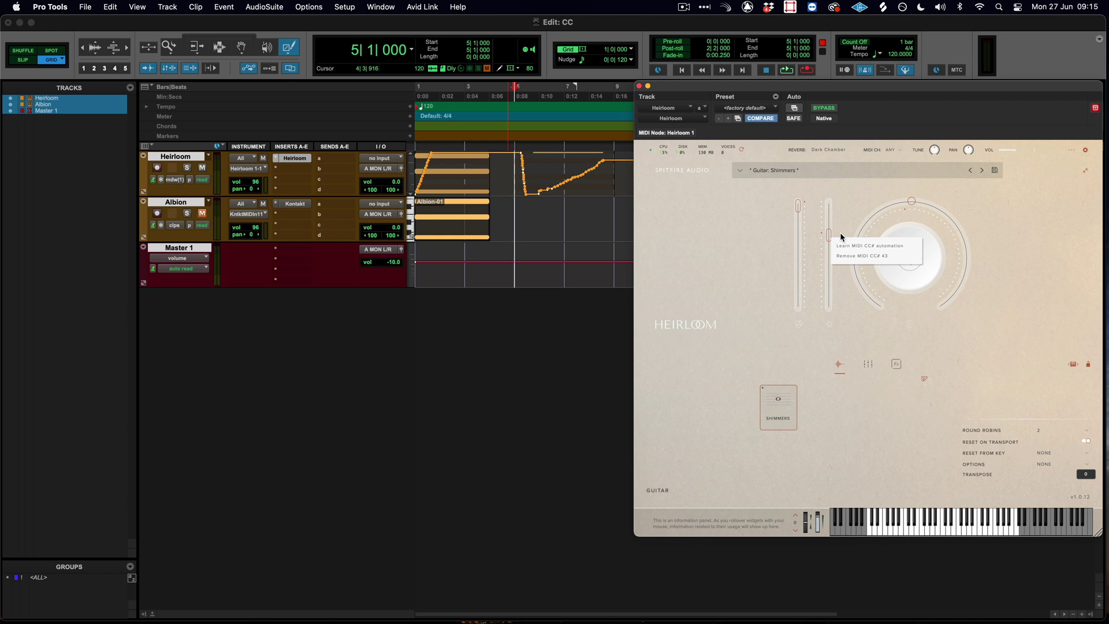
left_click(289, 36)
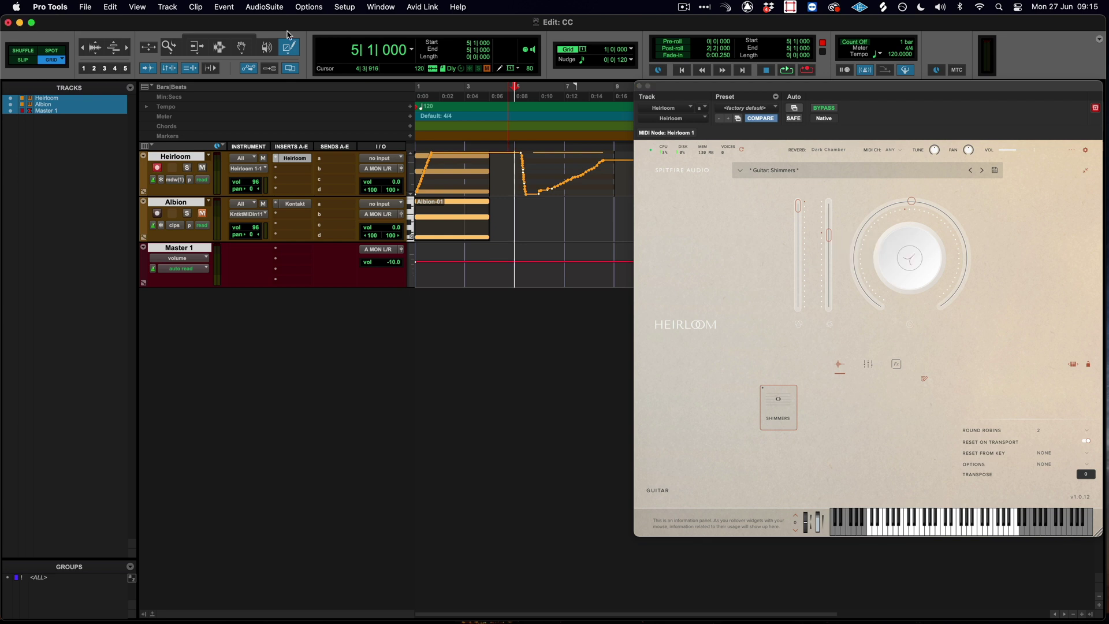
left_click(159, 217)
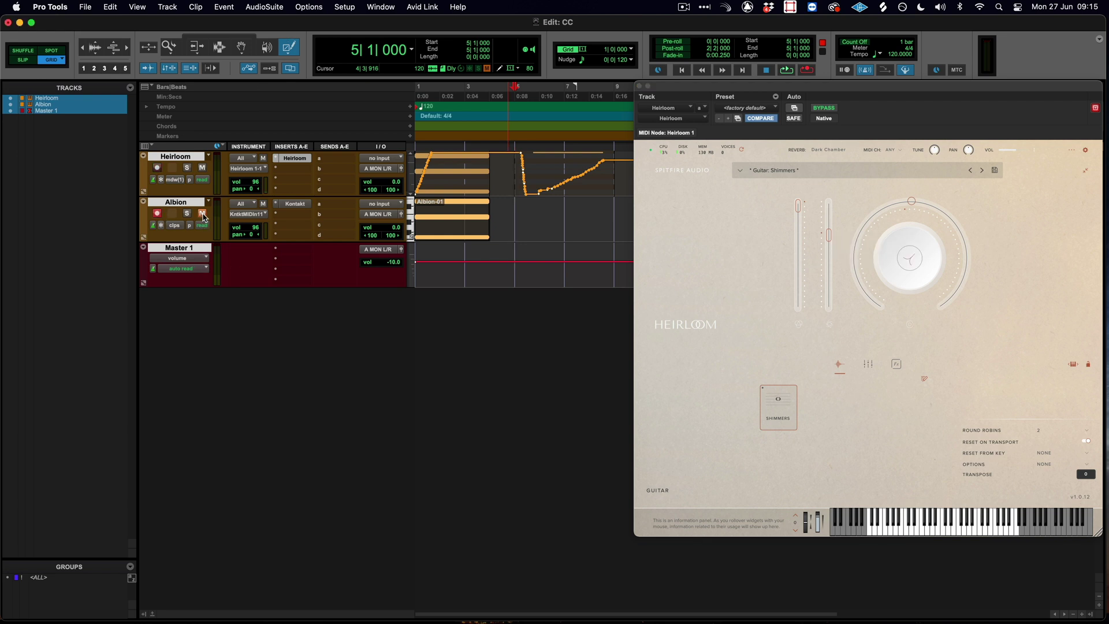
Open Albion's Kontakt window and display the Automation page listing host parameter assignments
left_click(299, 206)
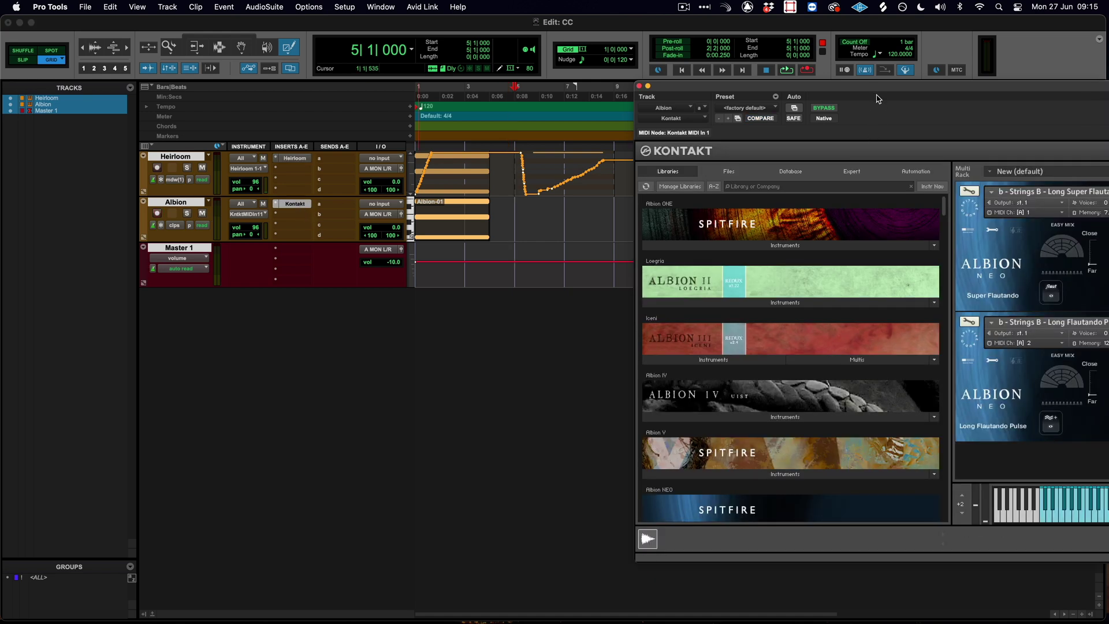
left_click_drag(879, 91, 460, 91)
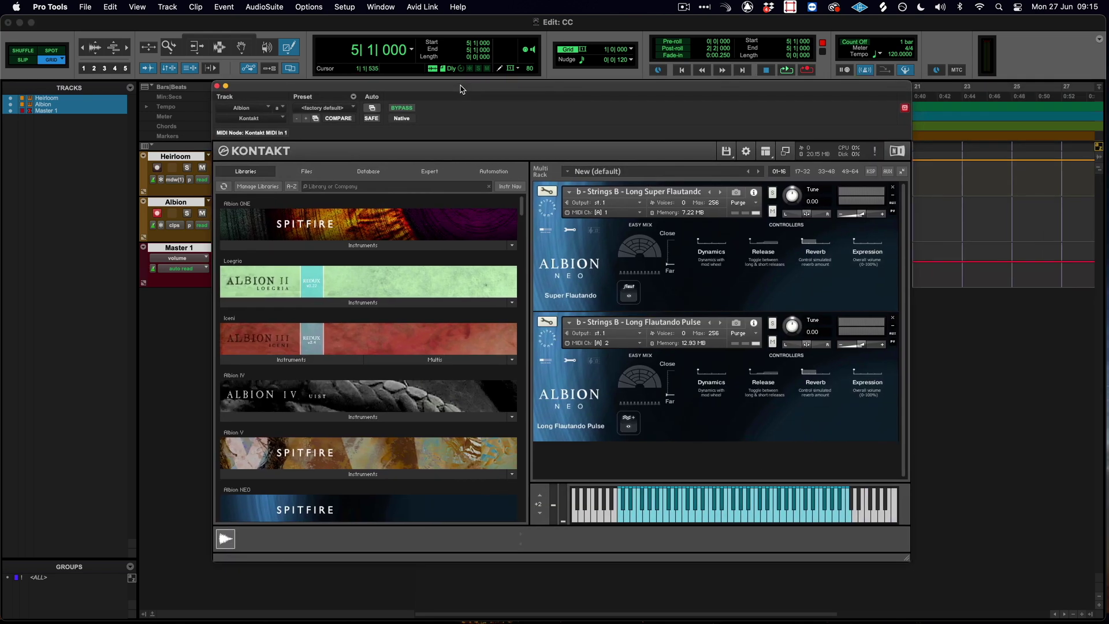
right_click(703, 242)
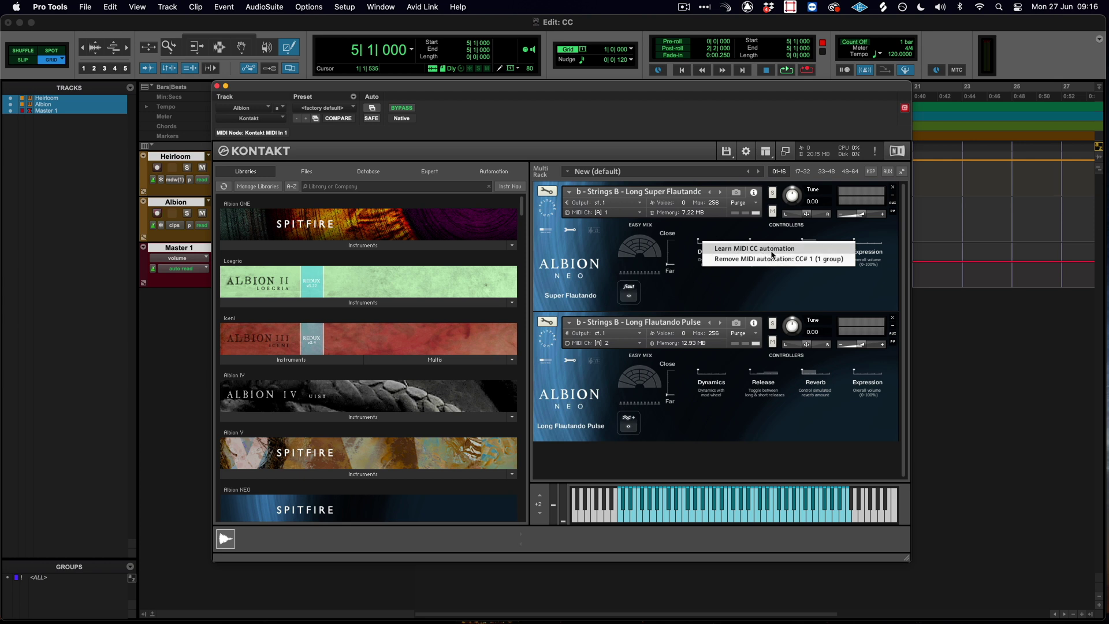
left_click(492, 172)
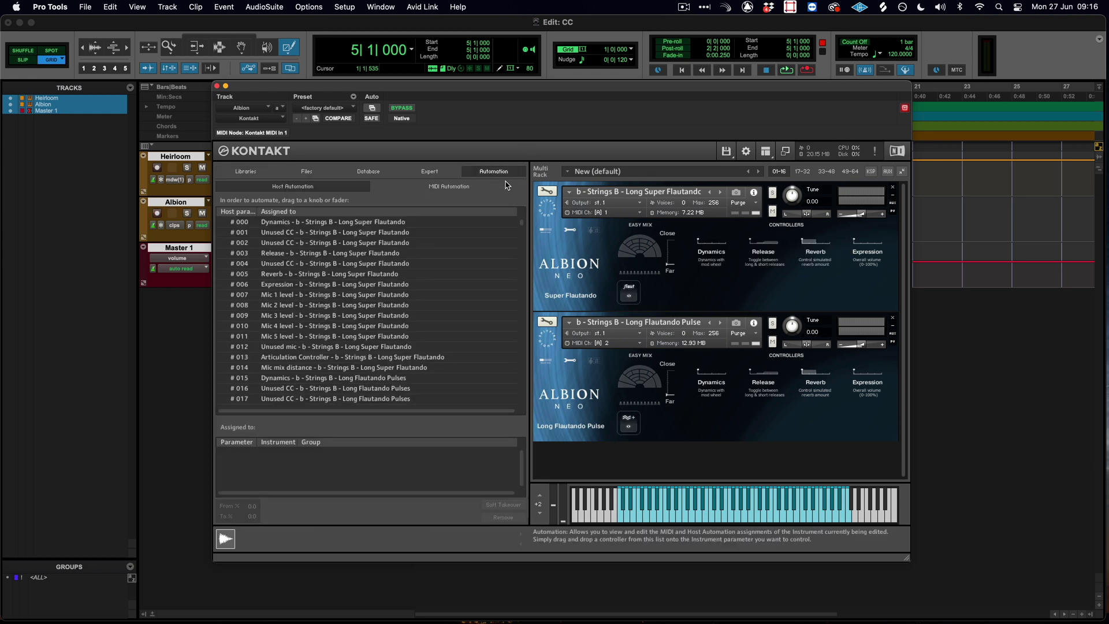
Reassign Super Flautando's Dynamics so CC 1 drives Dynamics on both instruments, dropping CC 2
left_click(462, 189)
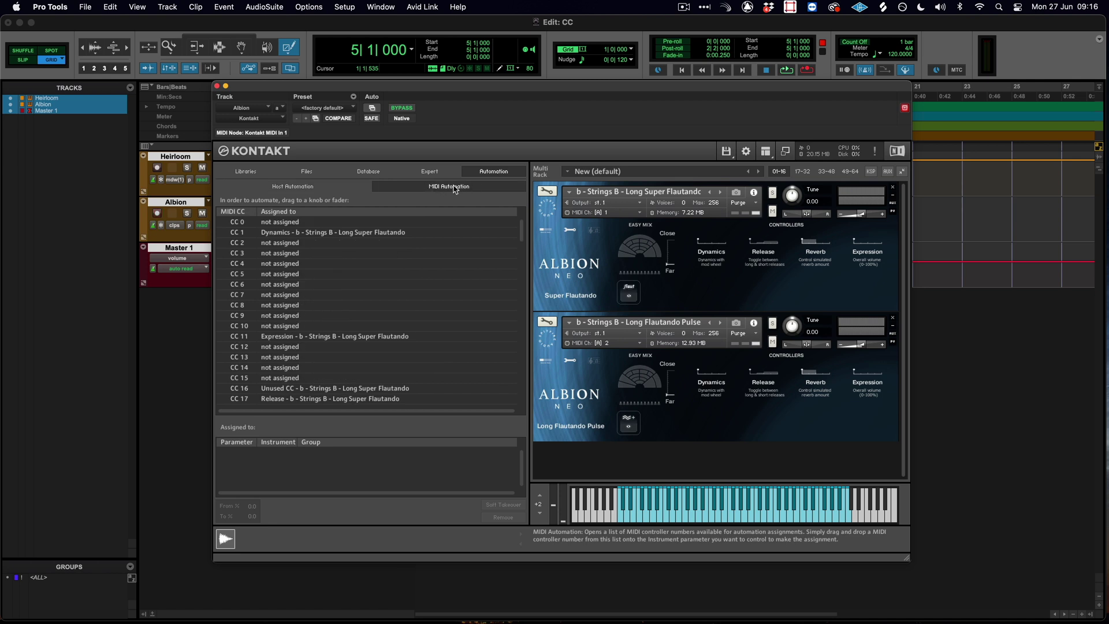
right_click(712, 240)
left_click(738, 257)
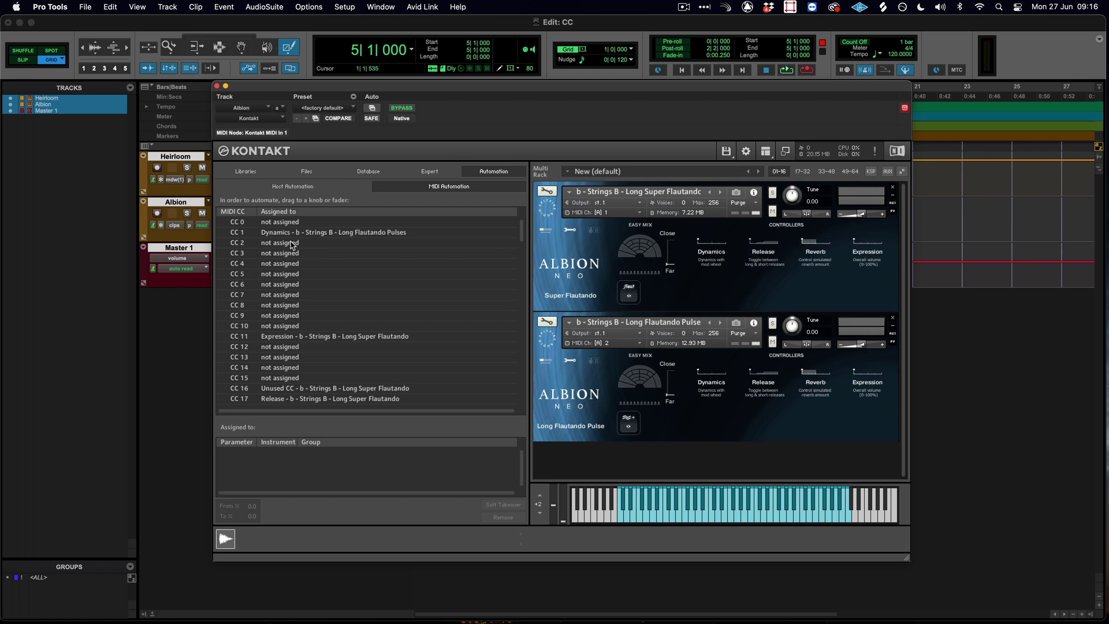
left_click_drag(296, 245, 706, 243)
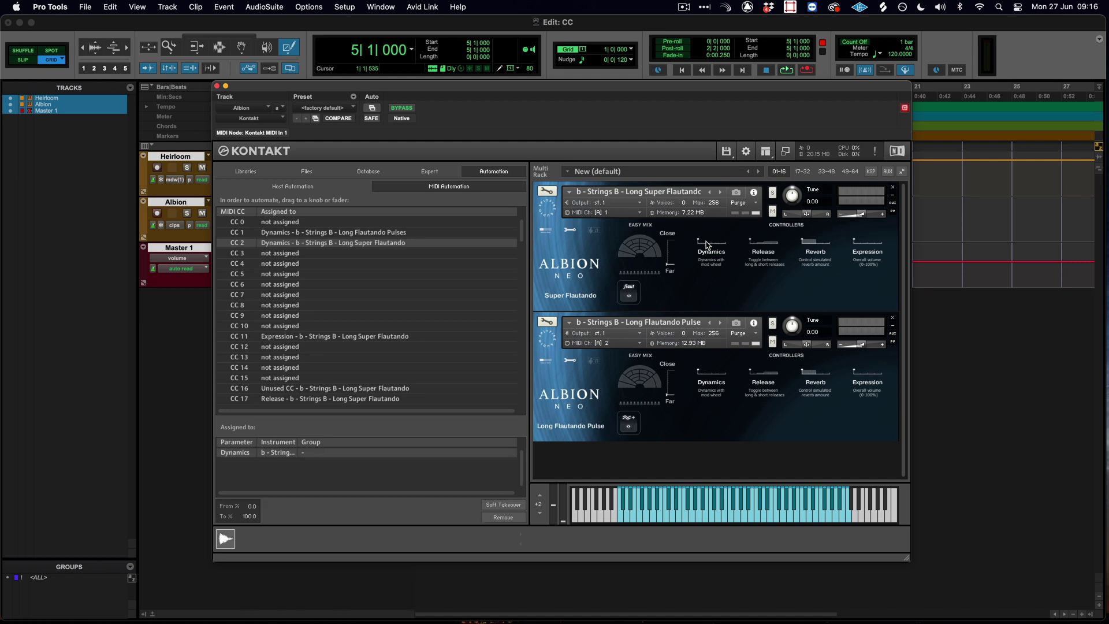
right_click(707, 245)
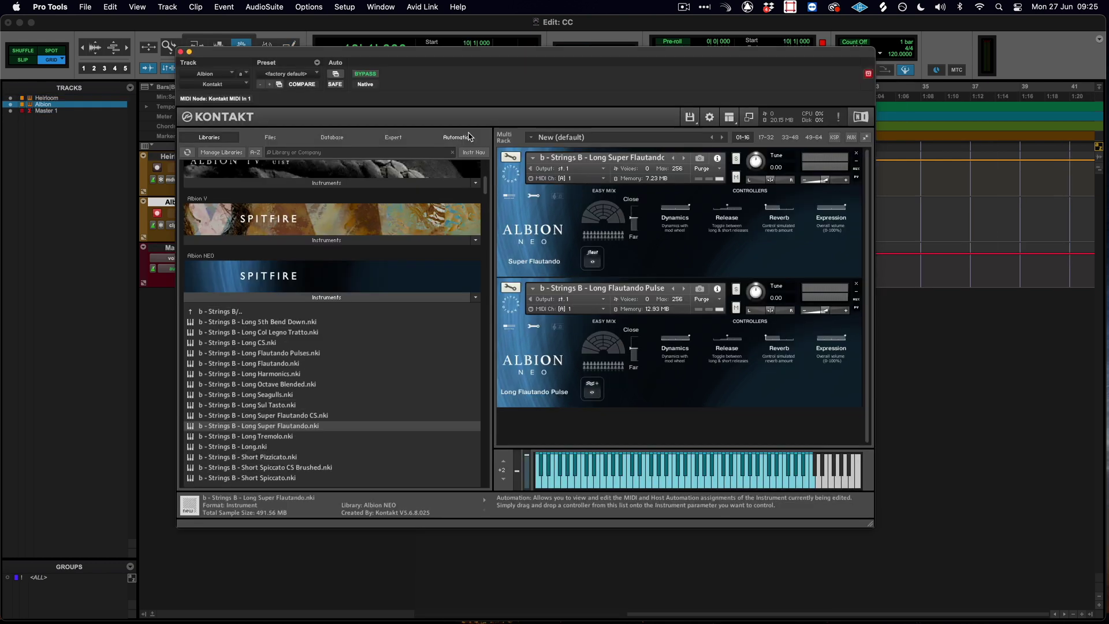
left_click(467, 136)
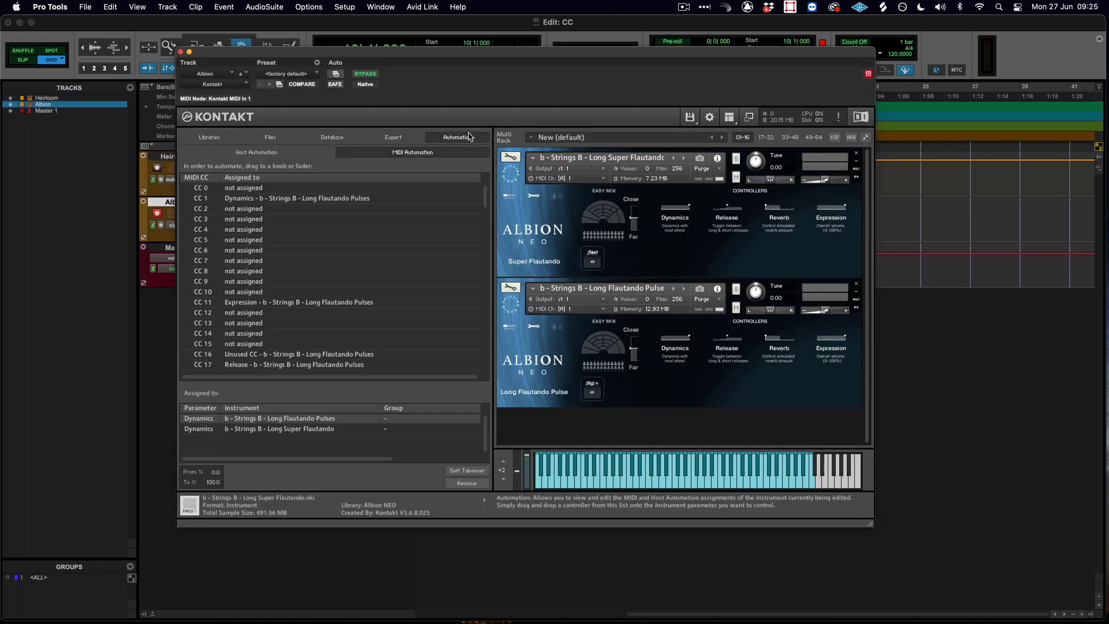
Set the Pulses CC 1 Dynamics range to 100–0 and compare with Super Flautando's
double_click(215, 473)
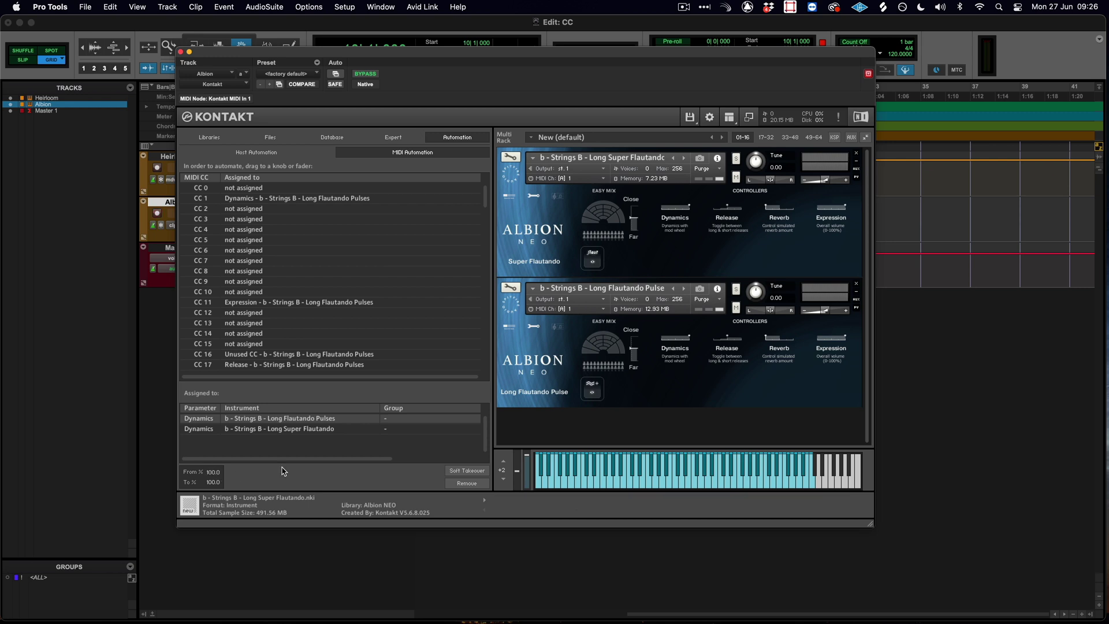
double_click(212, 483)
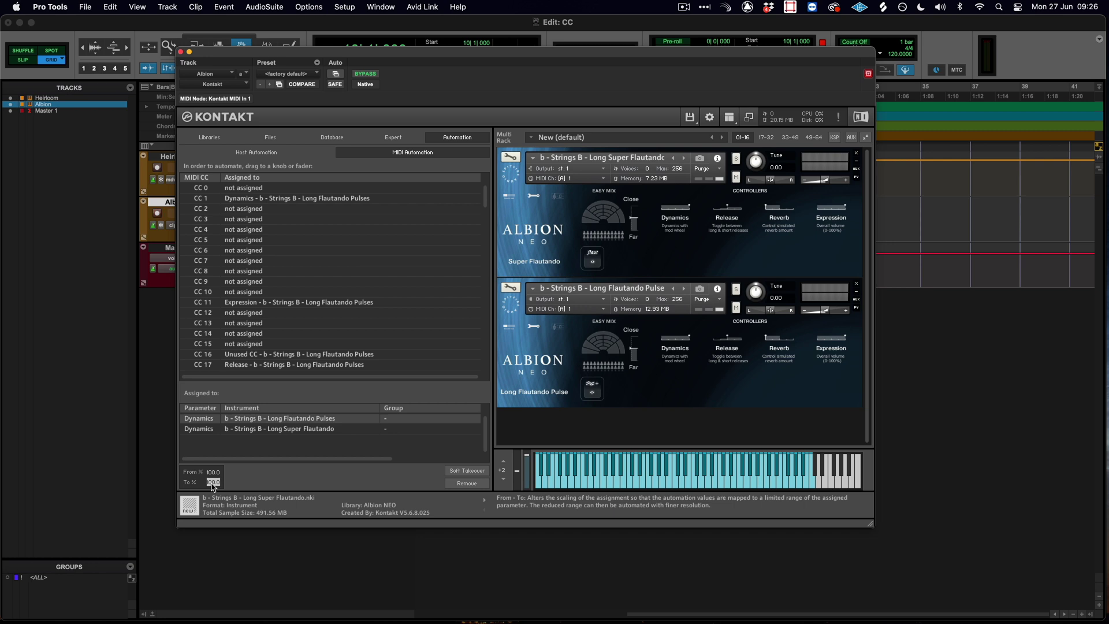
type("0")
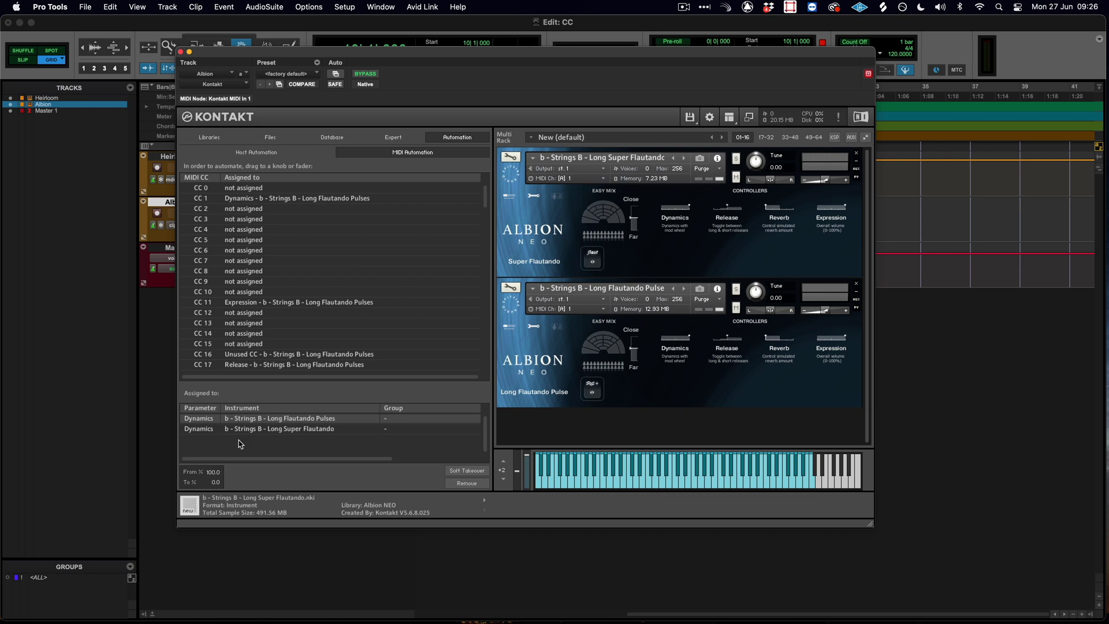
left_click(255, 432)
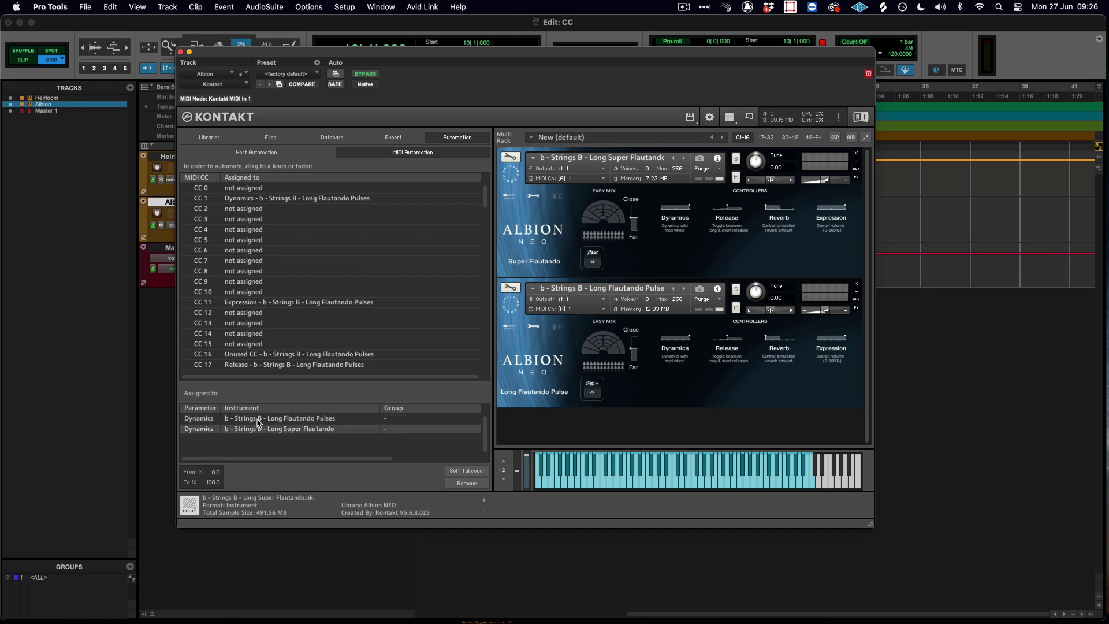
left_click(257, 419)
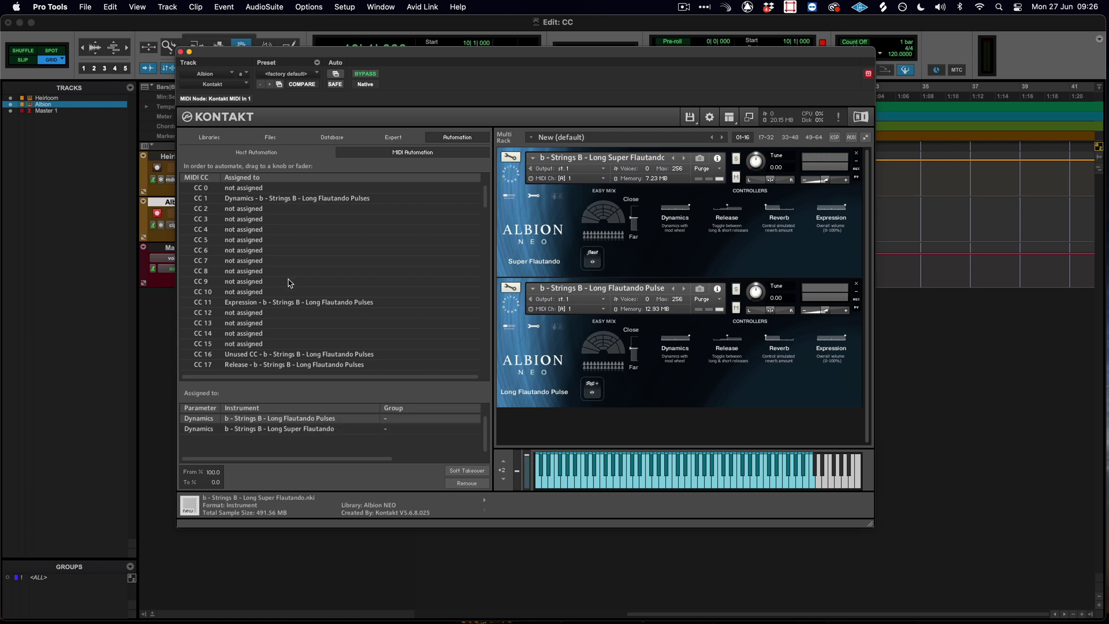
Invert the Pulses CC 11 Expression range so From is 100 and To is 0
left_click(279, 304)
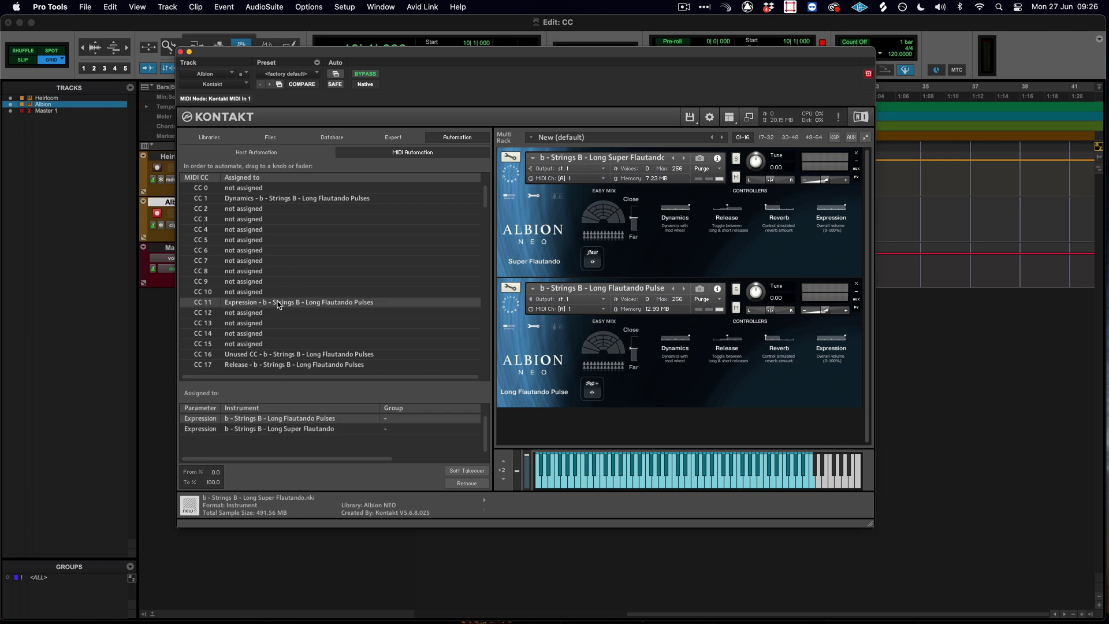
left_click(248, 430)
left_click(306, 198)
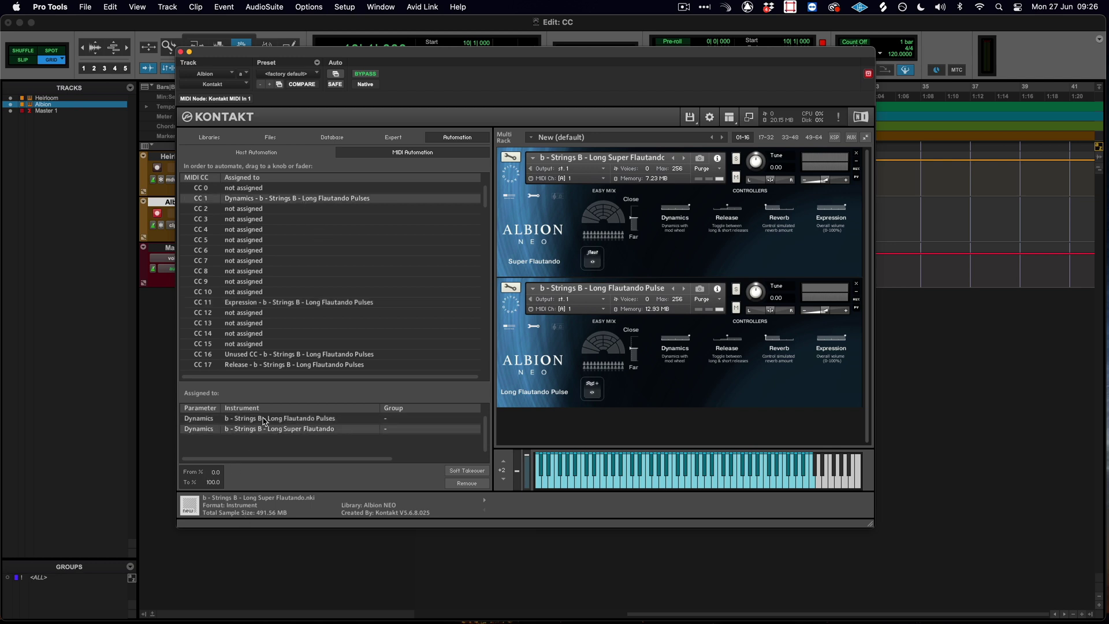
left_click(280, 305)
double_click(214, 472)
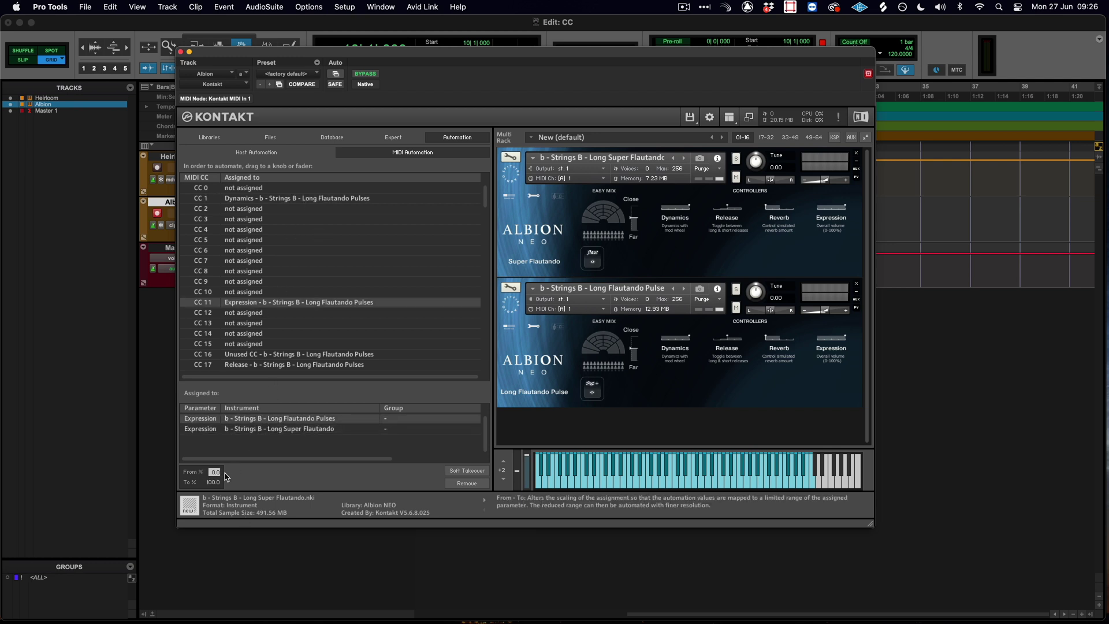
type("100")
key("Return")
double_click(219, 482)
type("0")
key("Return")
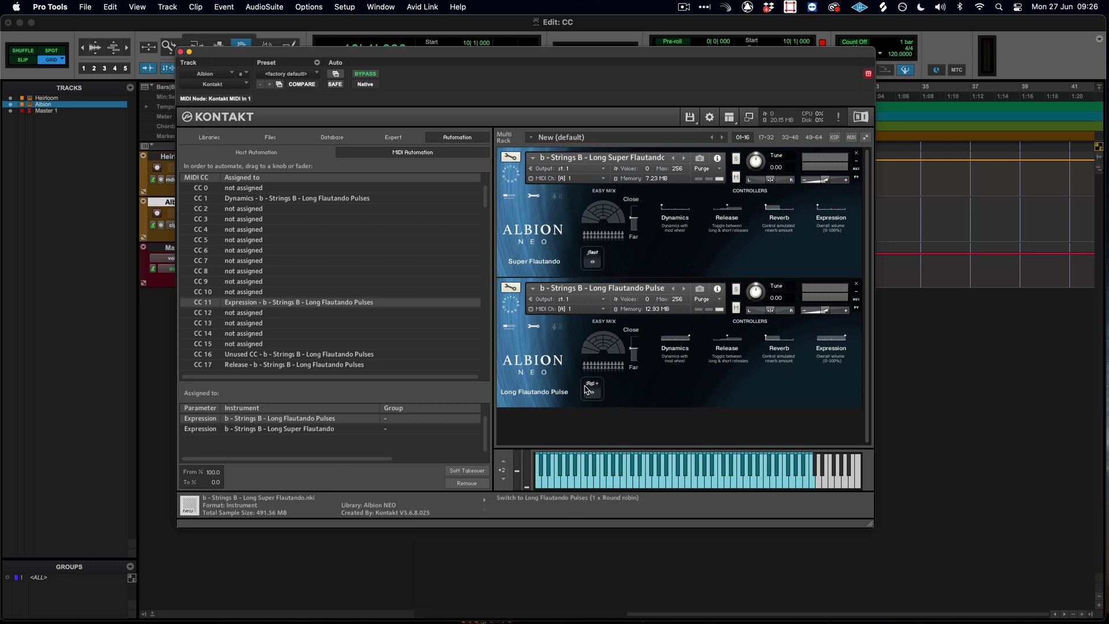
Set Pulses' mic mix to Far and adjust its reverb, and set Super Flautando's mic mix to Close
left_click_drag(635, 352, 634, 365)
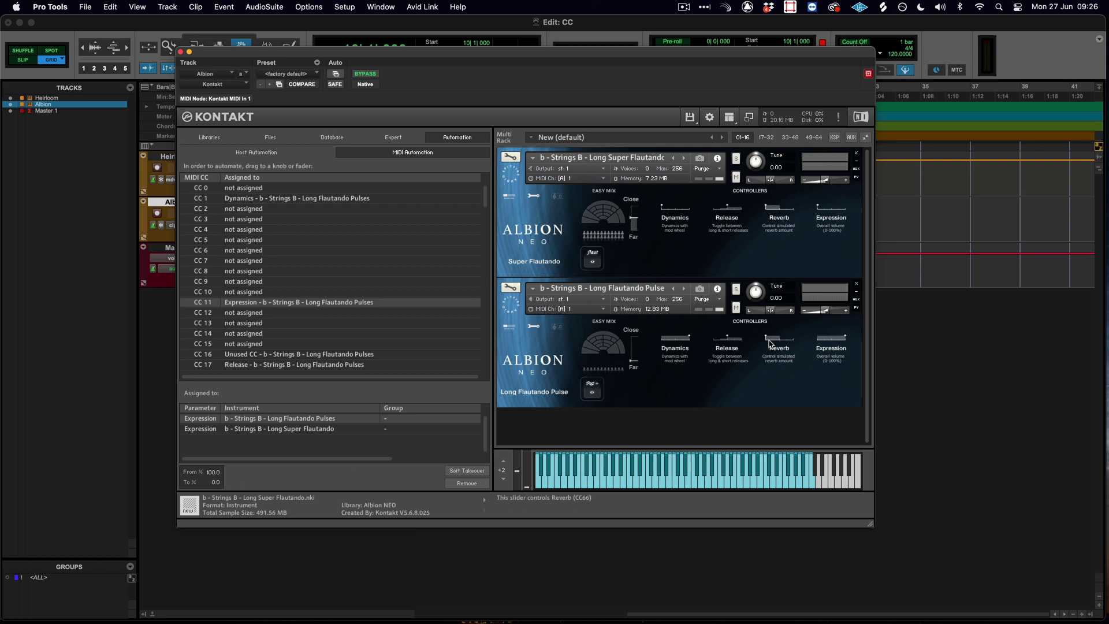
left_click_drag(772, 339, 777, 340)
left_click_drag(635, 220, 634, 203)
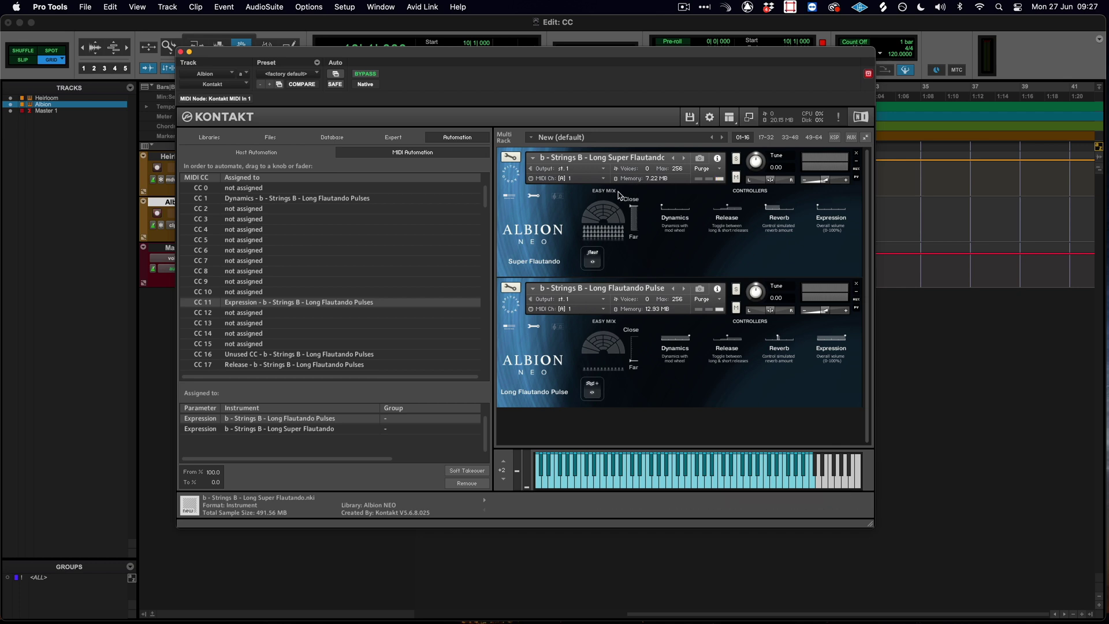
left_click(533, 196)
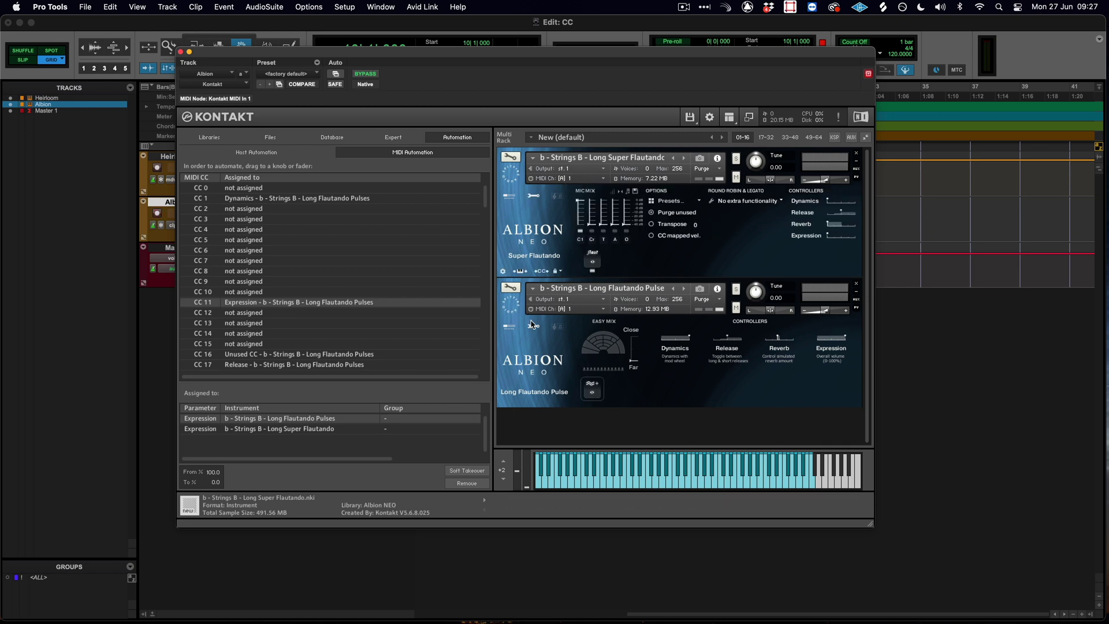
left_click(535, 327)
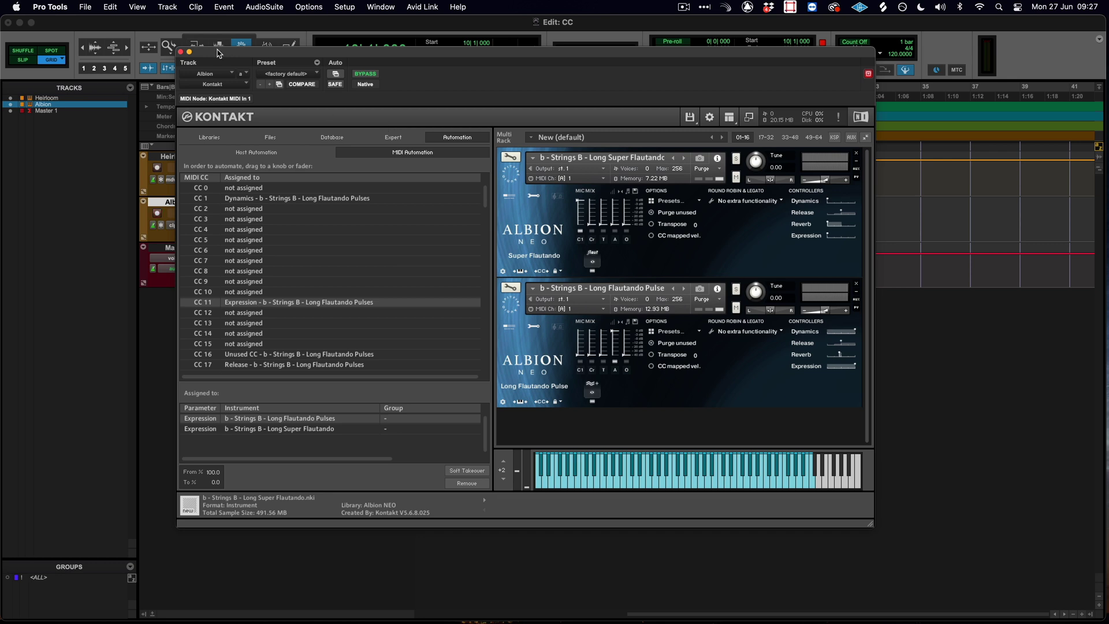
Shrink the Kontakt window aside and start recording an Albion-03 take from bar 29
left_click_drag(217, 53, 56, 144)
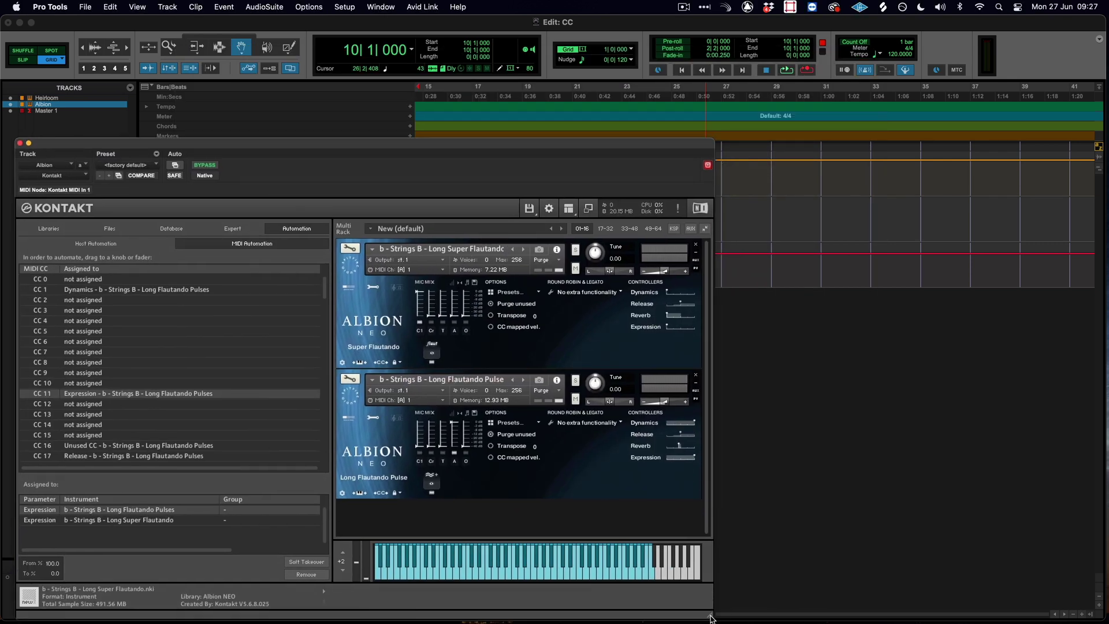
left_click_drag(711, 618, 695, 600)
left_click(780, 103)
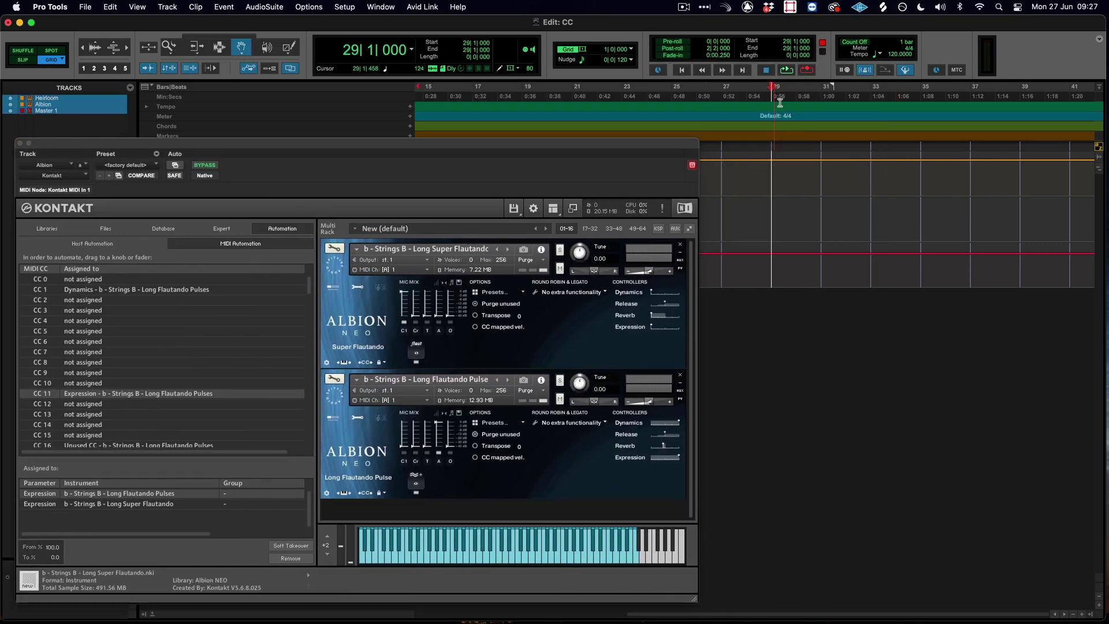
key("space")
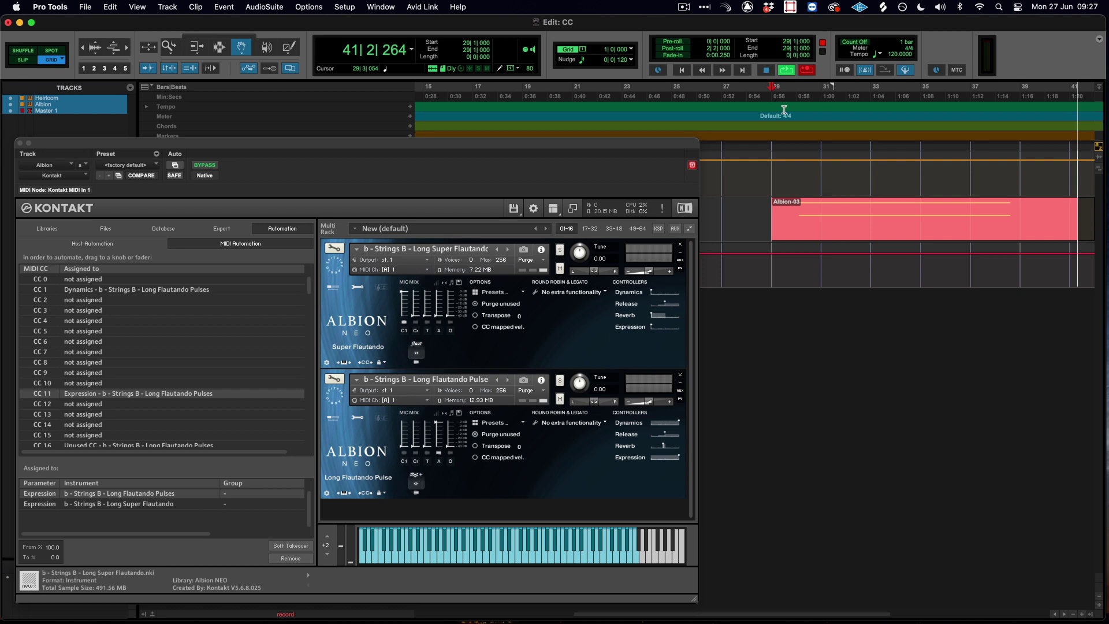
Stop the transport to end recording the Albion-03 take with its controller data
key("space")
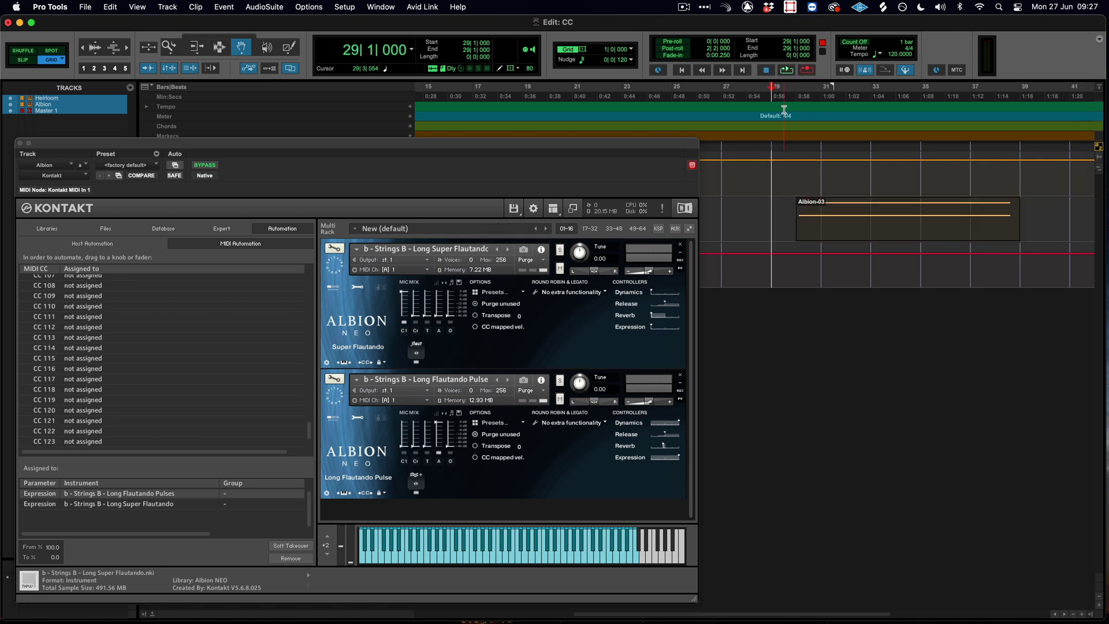